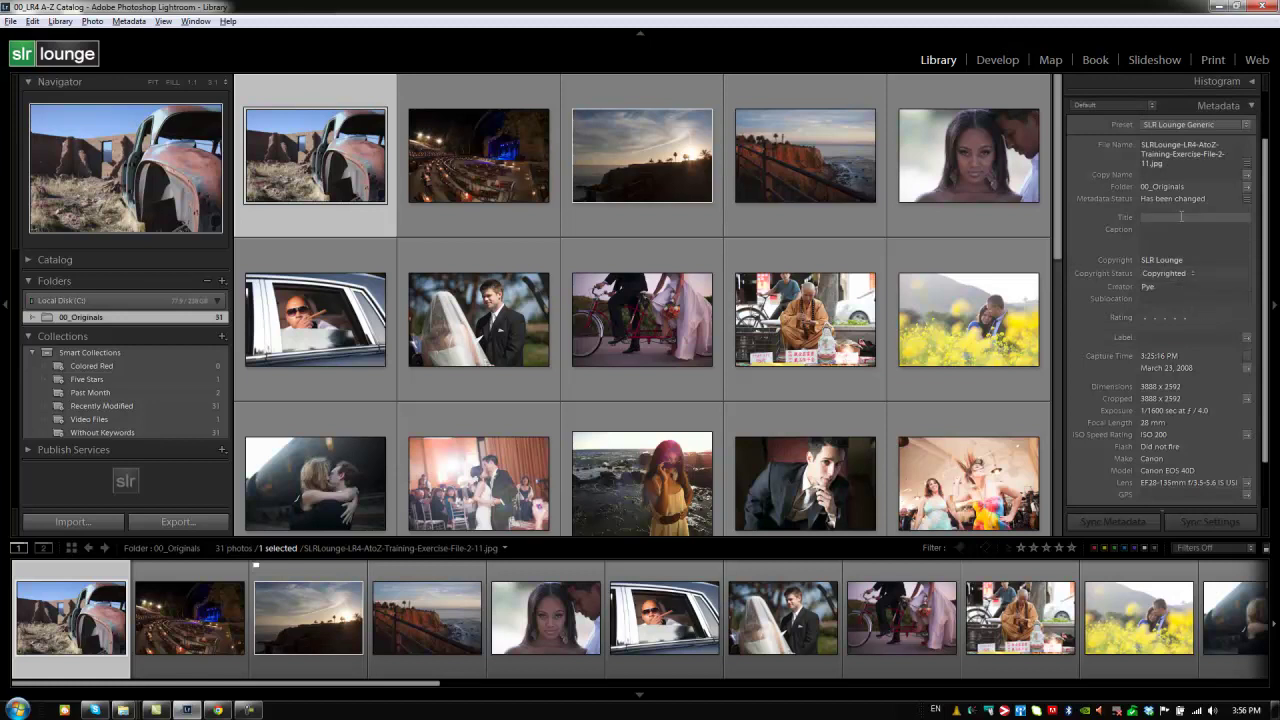
Open the Metadata panel's view preset list, currently set to Default
left_click(1136, 106)
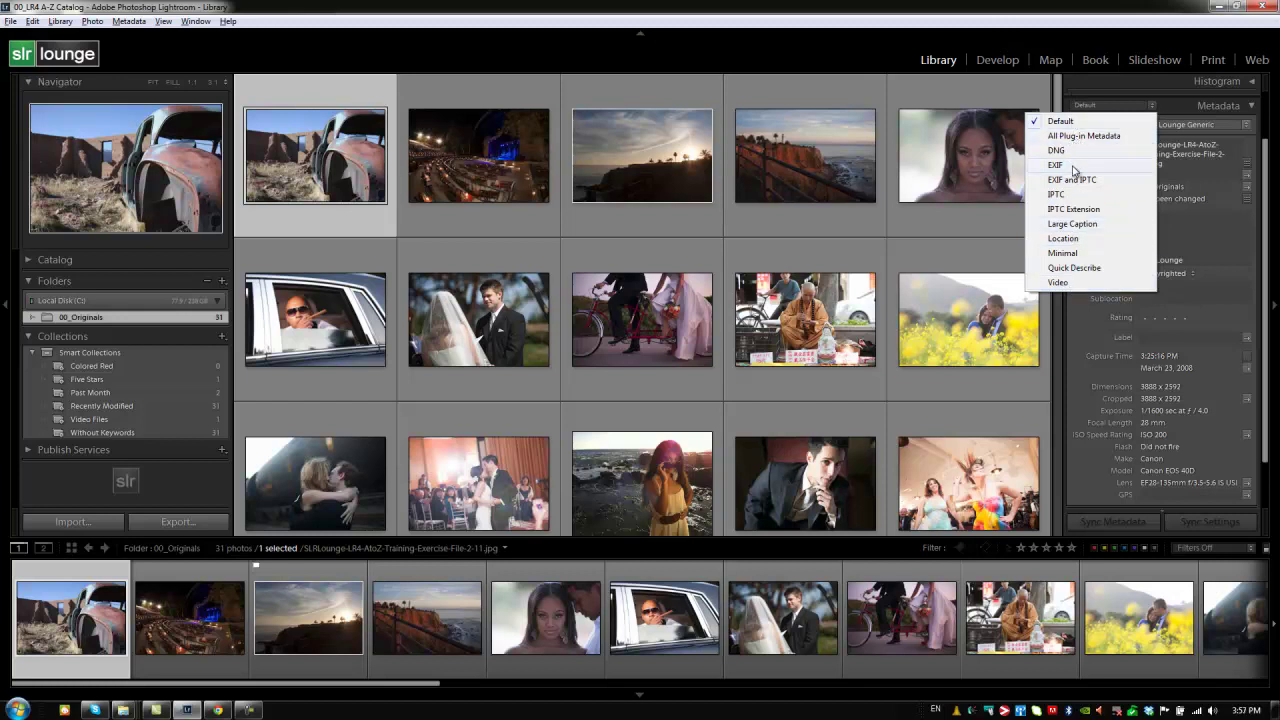
Close the preset list leaving Default, and select the cliffs photo
left_click(1080, 122)
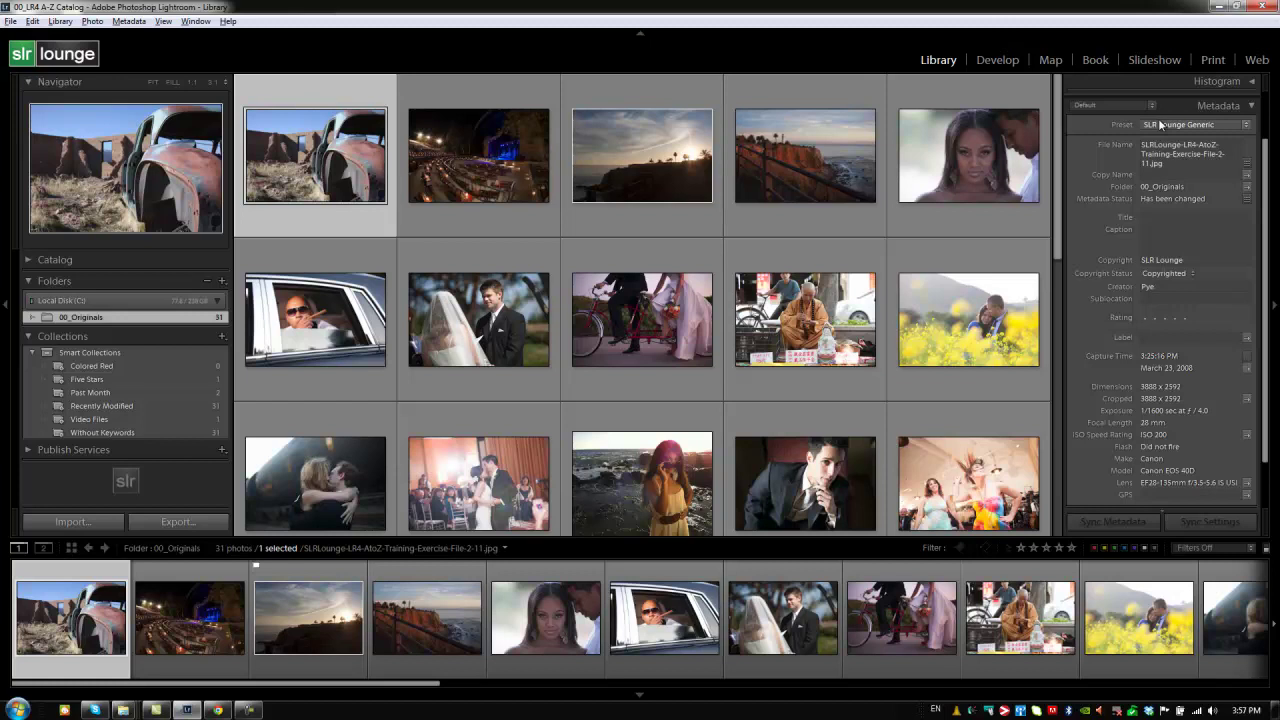
left_click(781, 143)
Select the yellow-field couple photo, review its Default metadata fields, and reopen the view presets
left_click(960, 200)
left_click(957, 335)
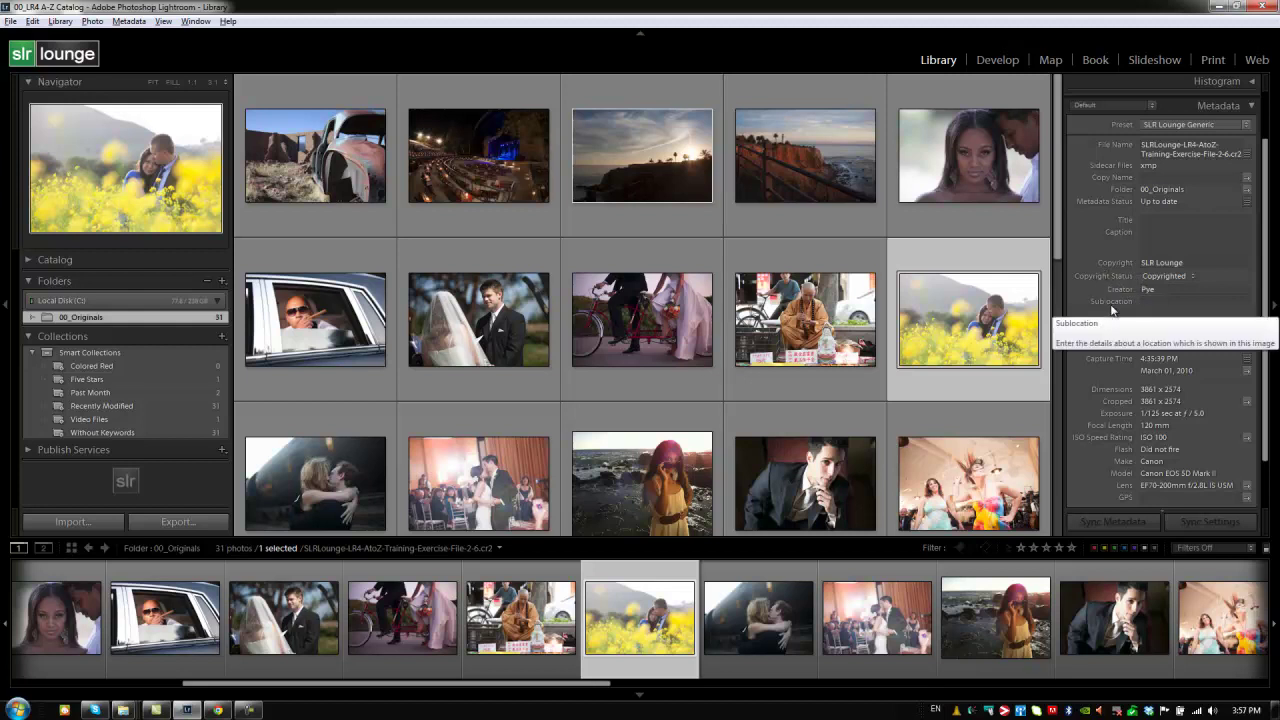
scroll(1265, 284, "down", 1)
scroll(1265, 284, "down", 3)
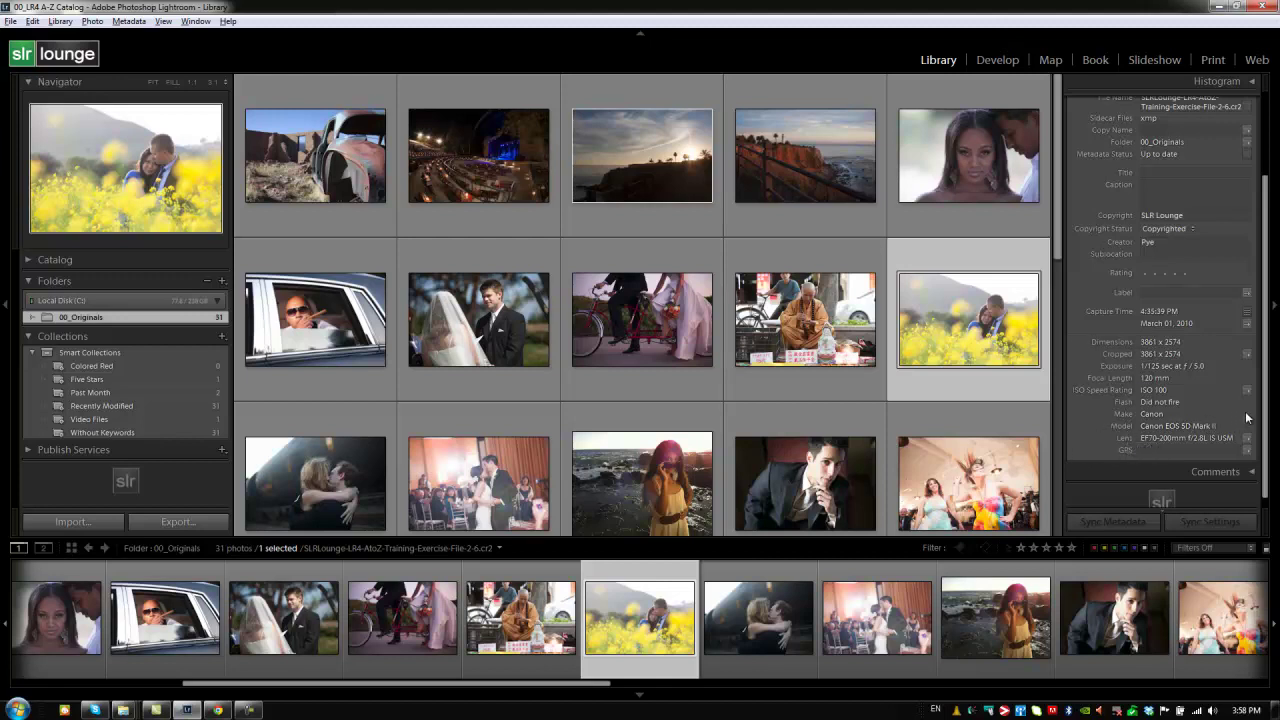
scroll(1250, 400, "up", 2)
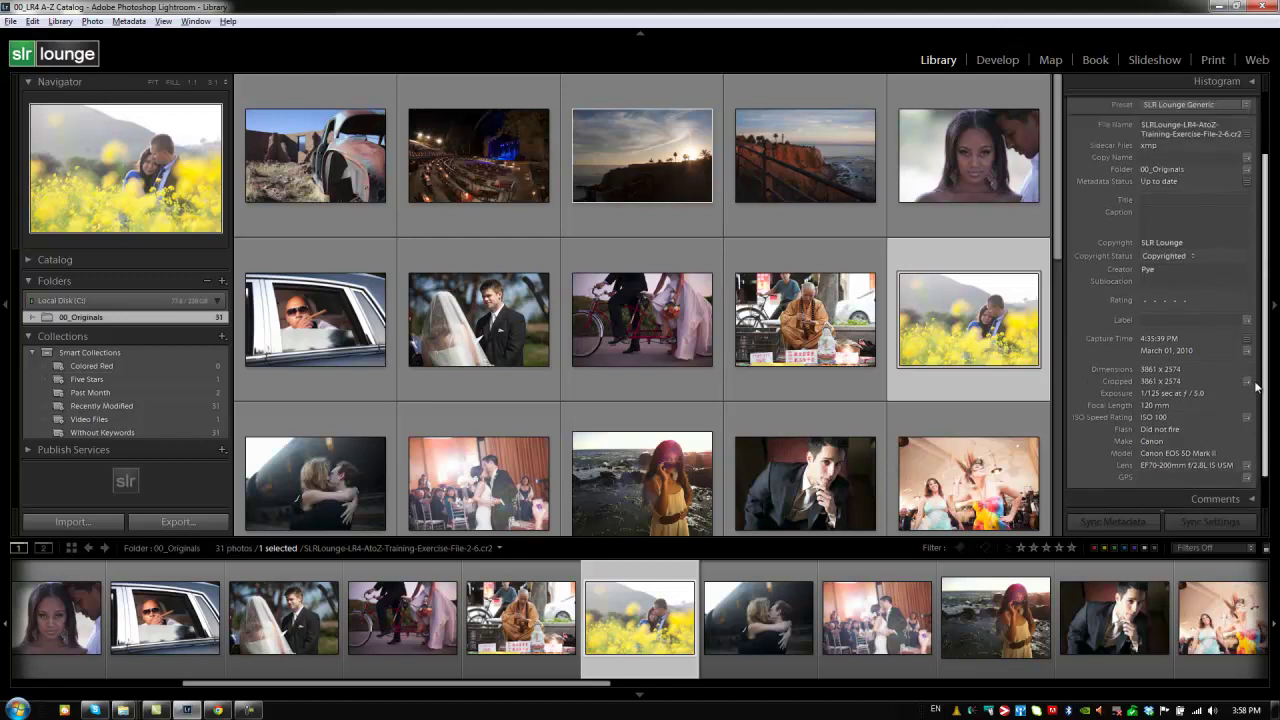
scroll(1253, 370, "up", 2)
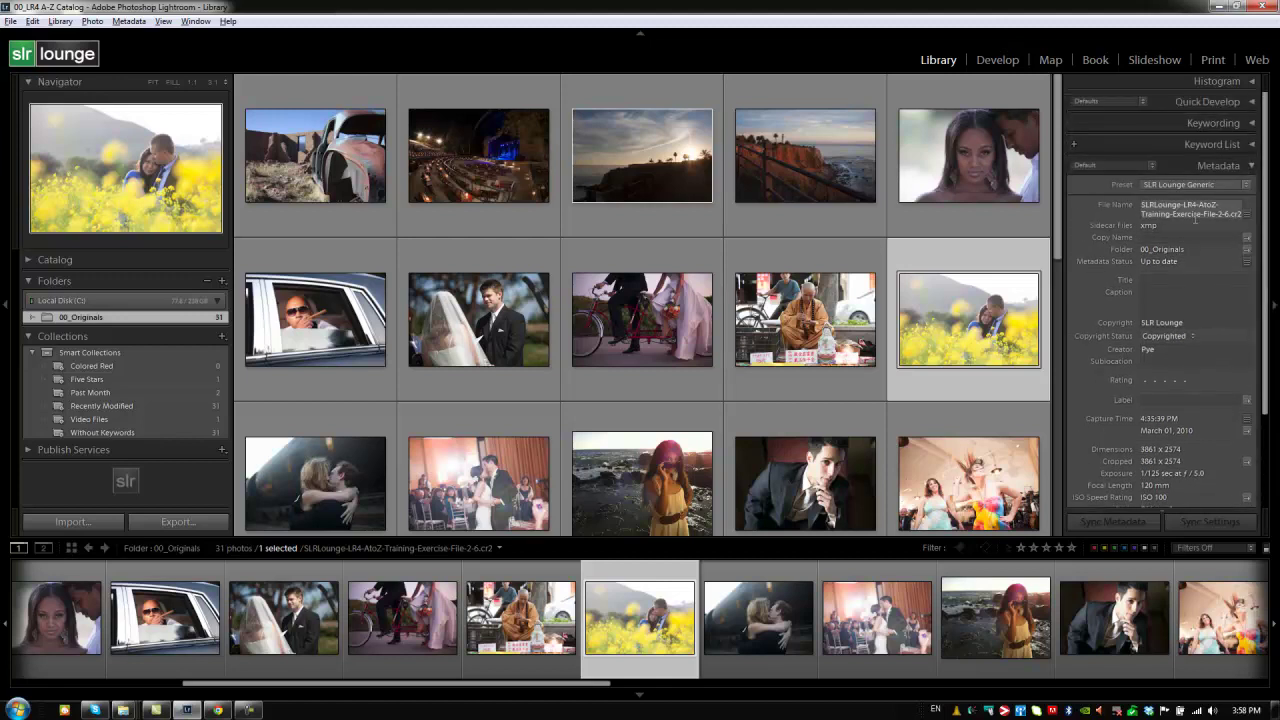
left_click(1150, 165)
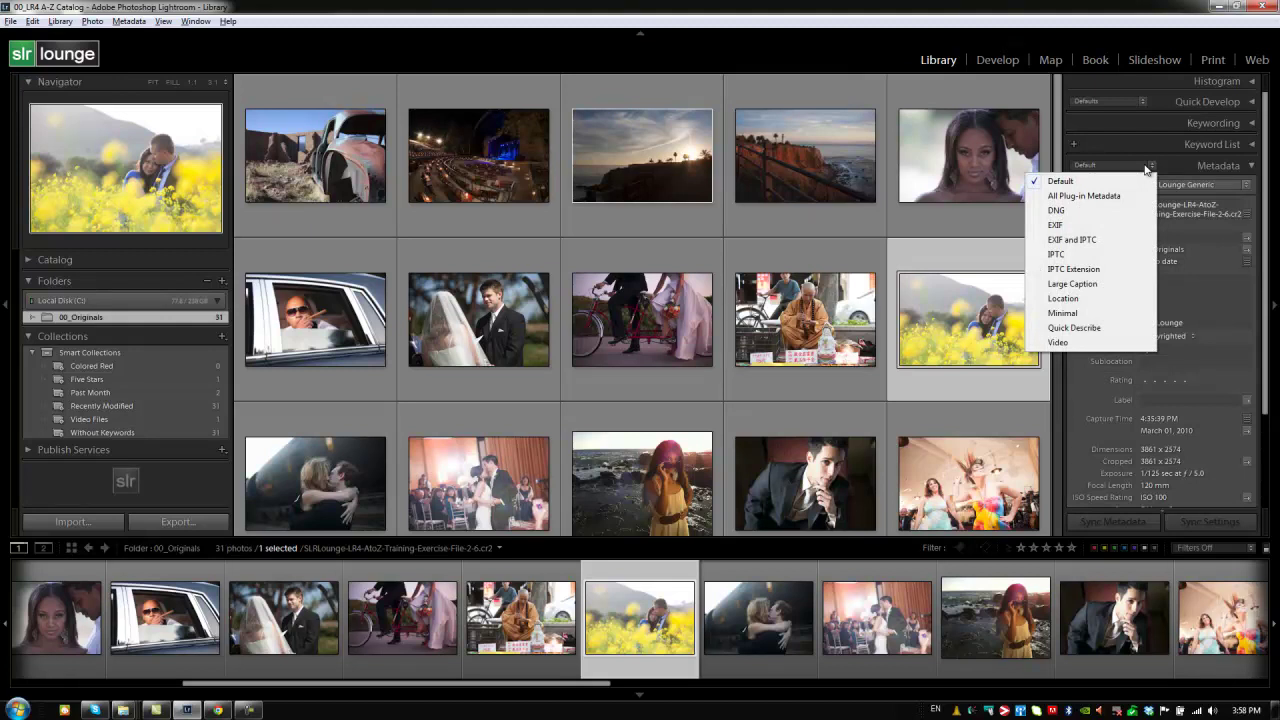
Switch the metadata view to EXIF and show the tandem-bicycle couple photo's EXIF details
left_click(1066, 225)
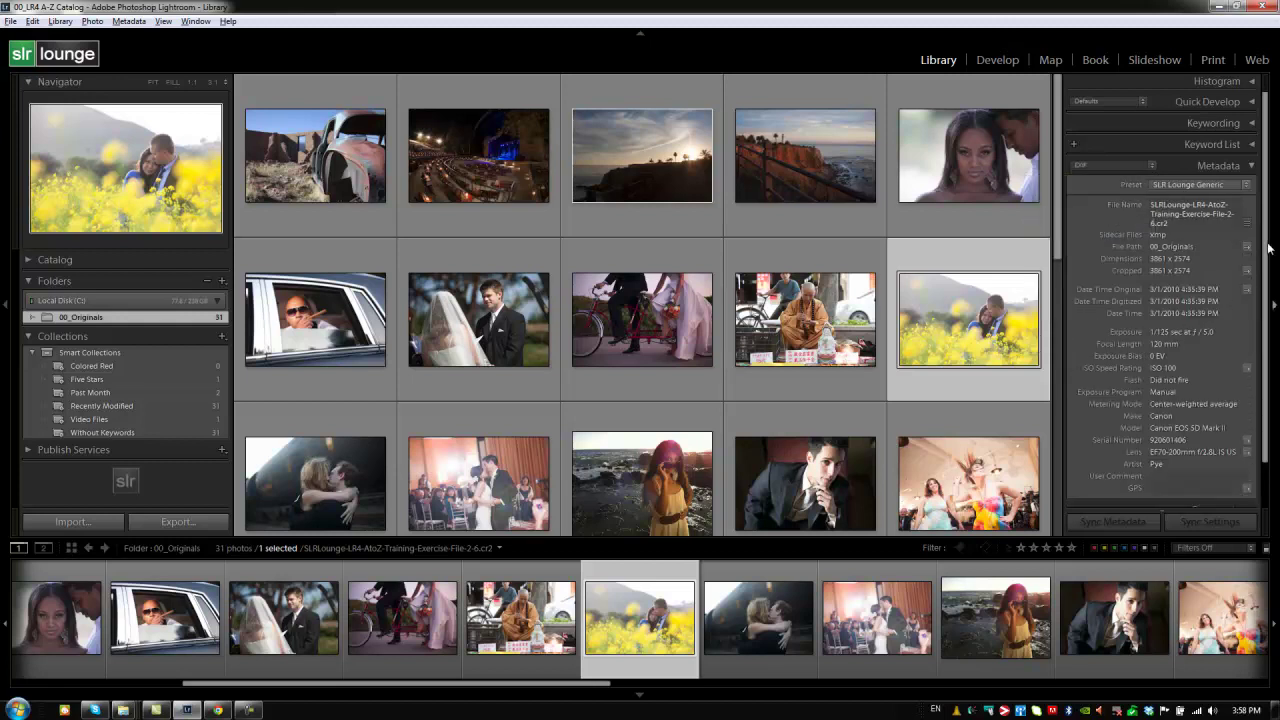
scroll(1268, 248, "down", 1)
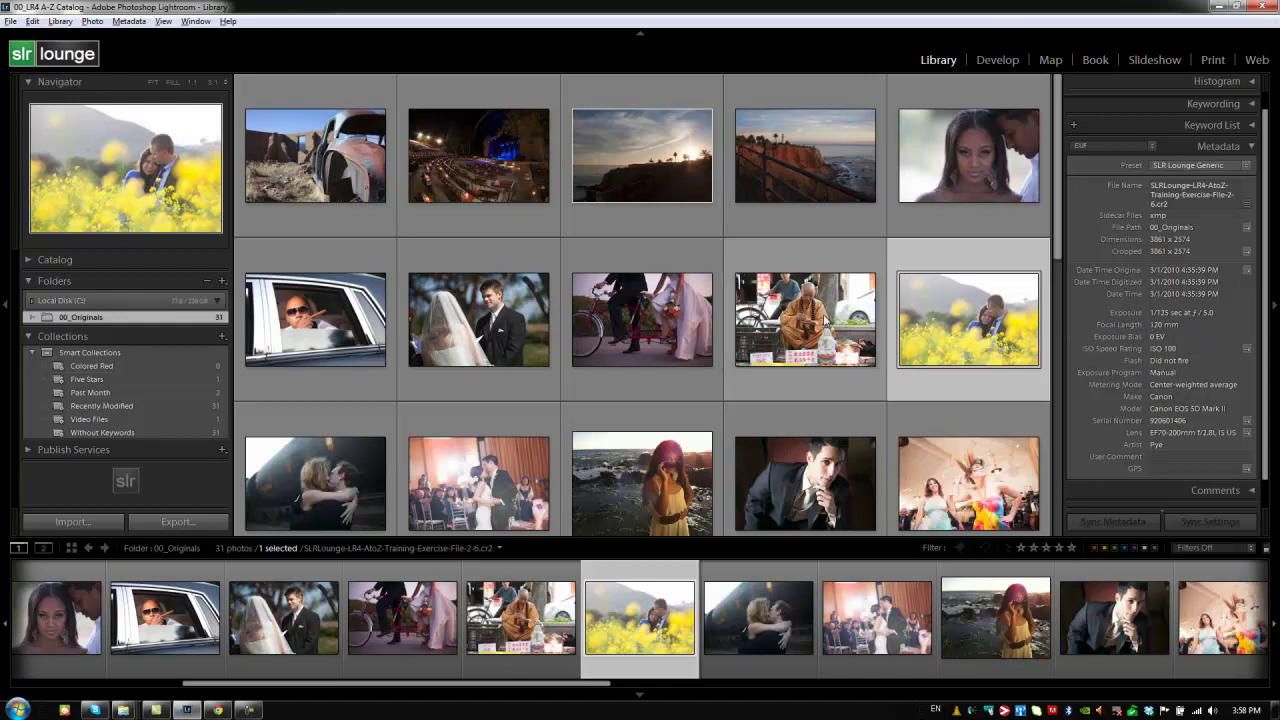
left_click(828, 320)
left_click(672, 316)
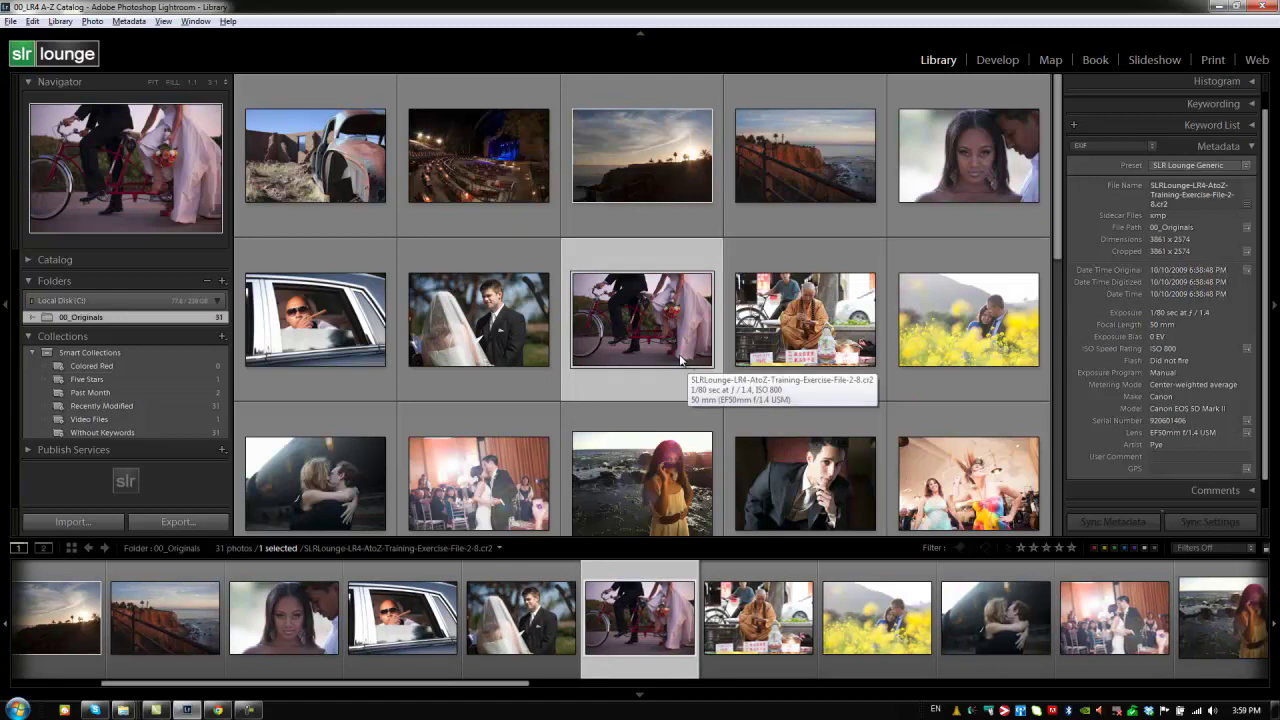
Change the metadata view from EXIF to IPTC
left_click(1142, 145)
left_click(1142, 145)
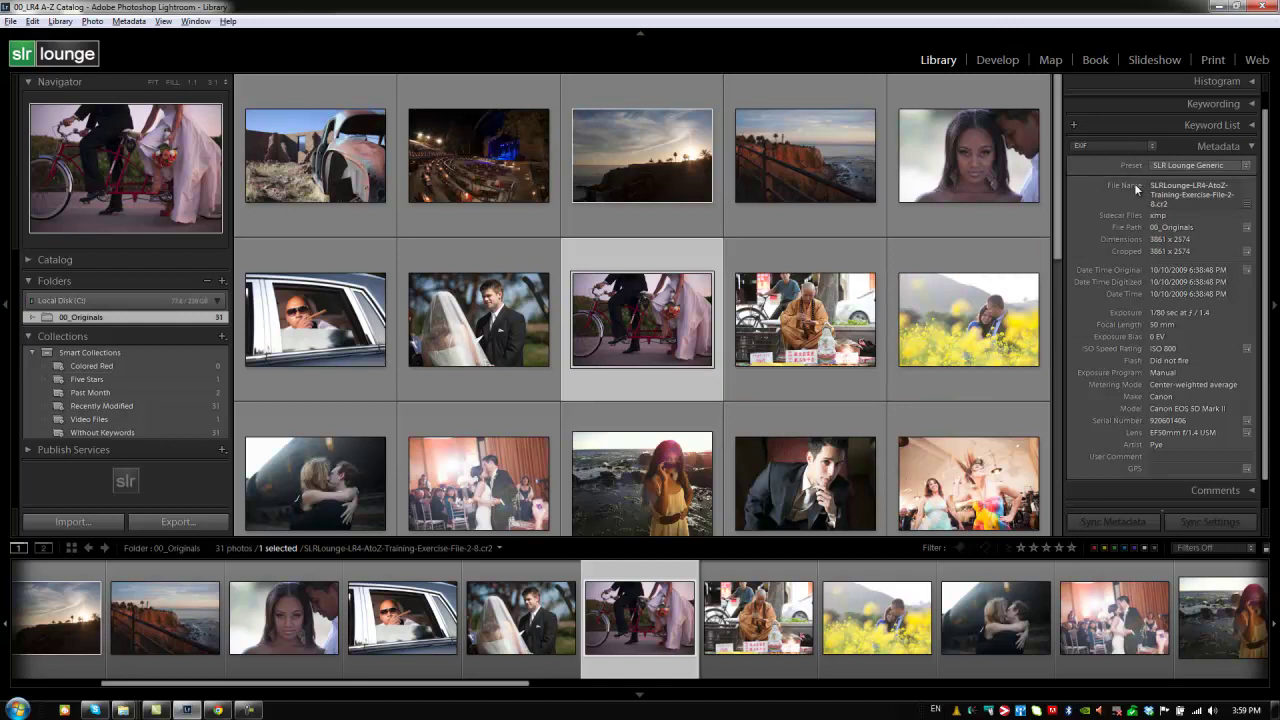
left_click(1151, 146)
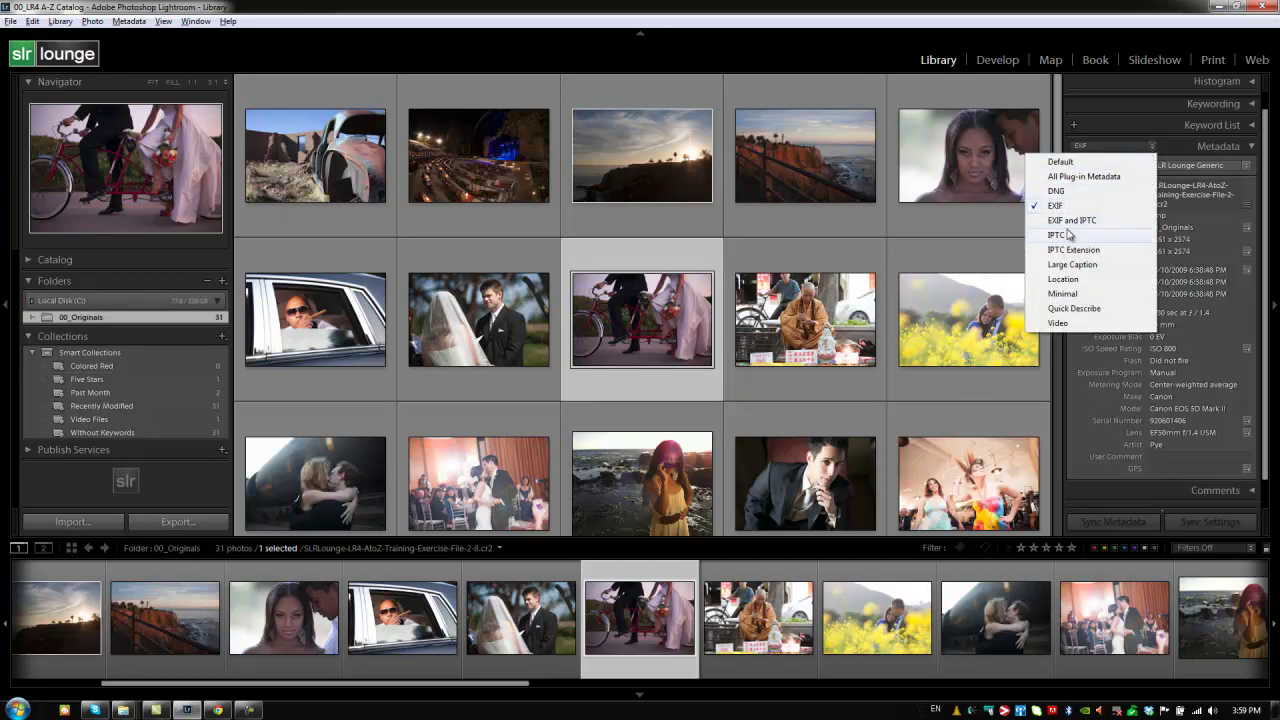
left_click(1066, 236)
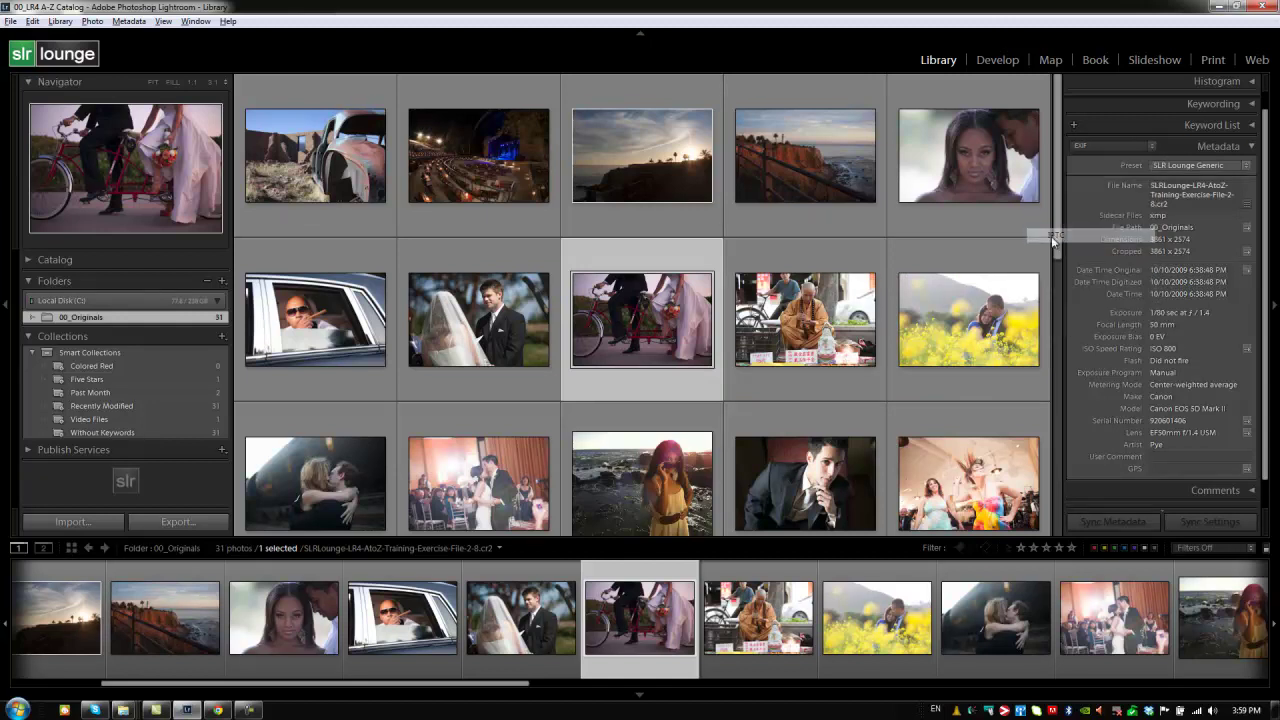
Review the IPTC contact, image and copyright fields, then reopen the view presets
left_click_drag(1258, 229, 1263, 305)
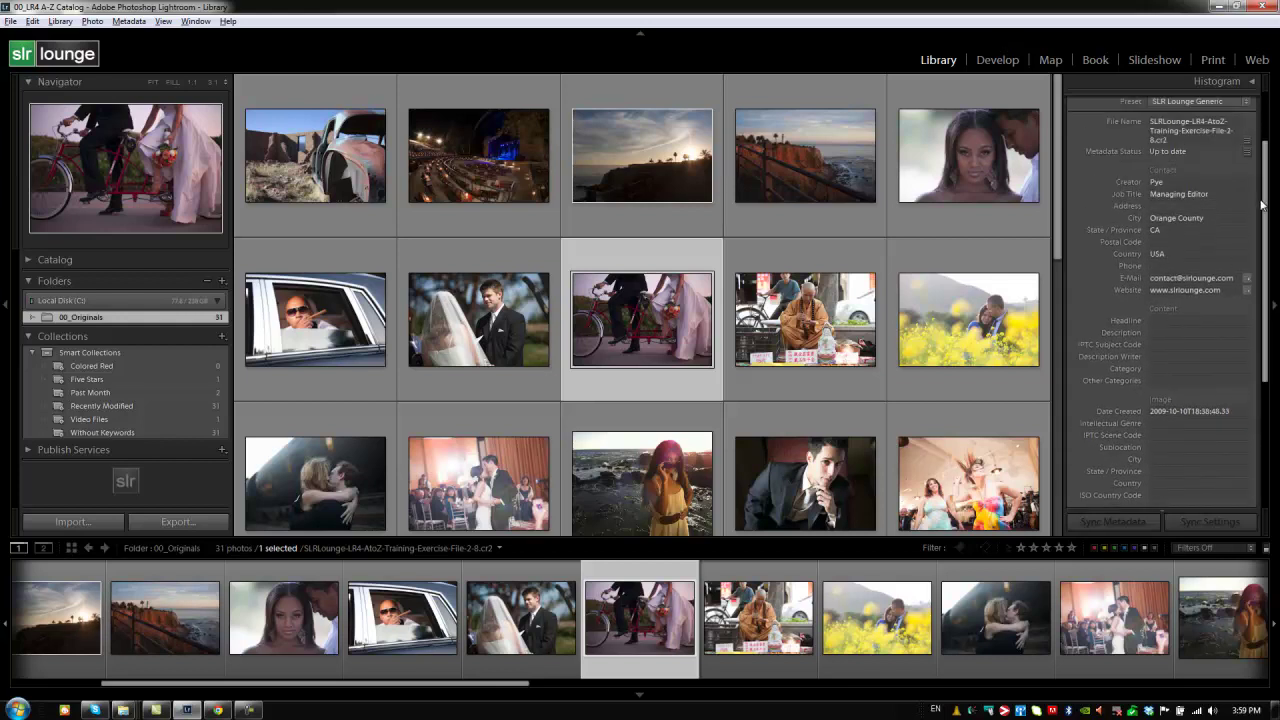
scroll(1266, 240, "down", 1)
scroll(1265, 240, "down", 4)
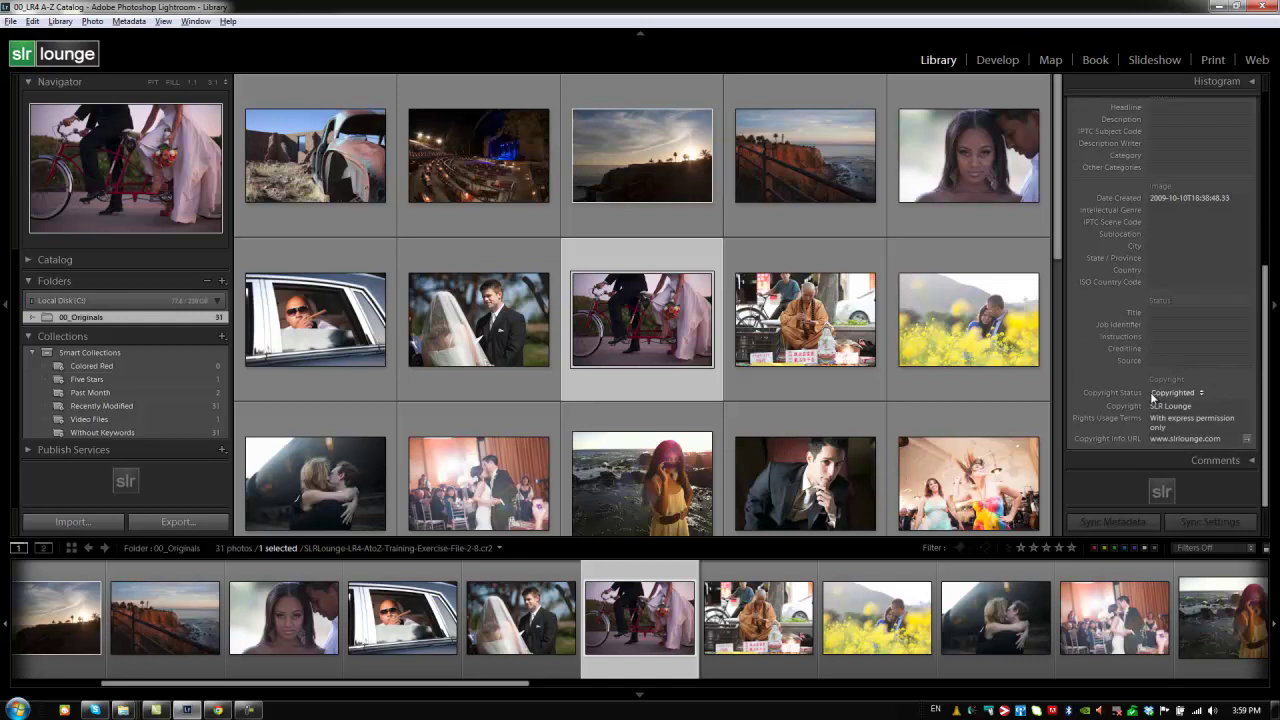
scroll(1257, 379, "up", 8)
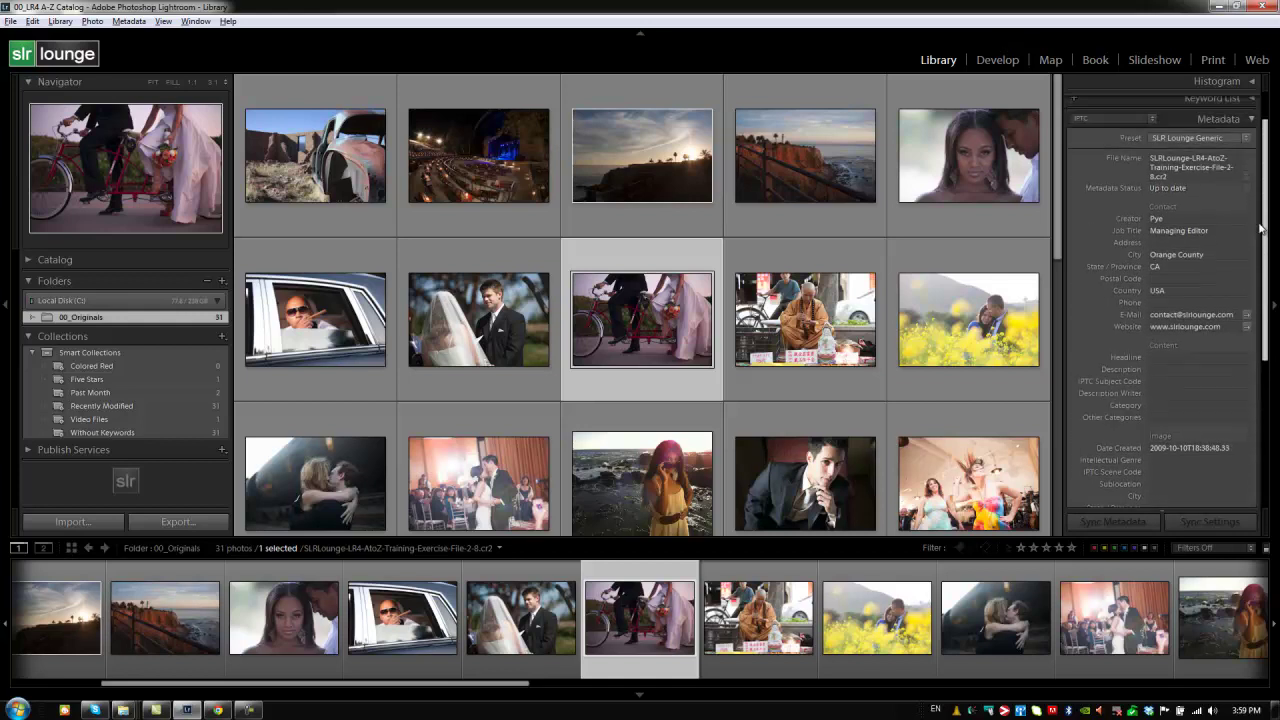
left_click(1127, 147)
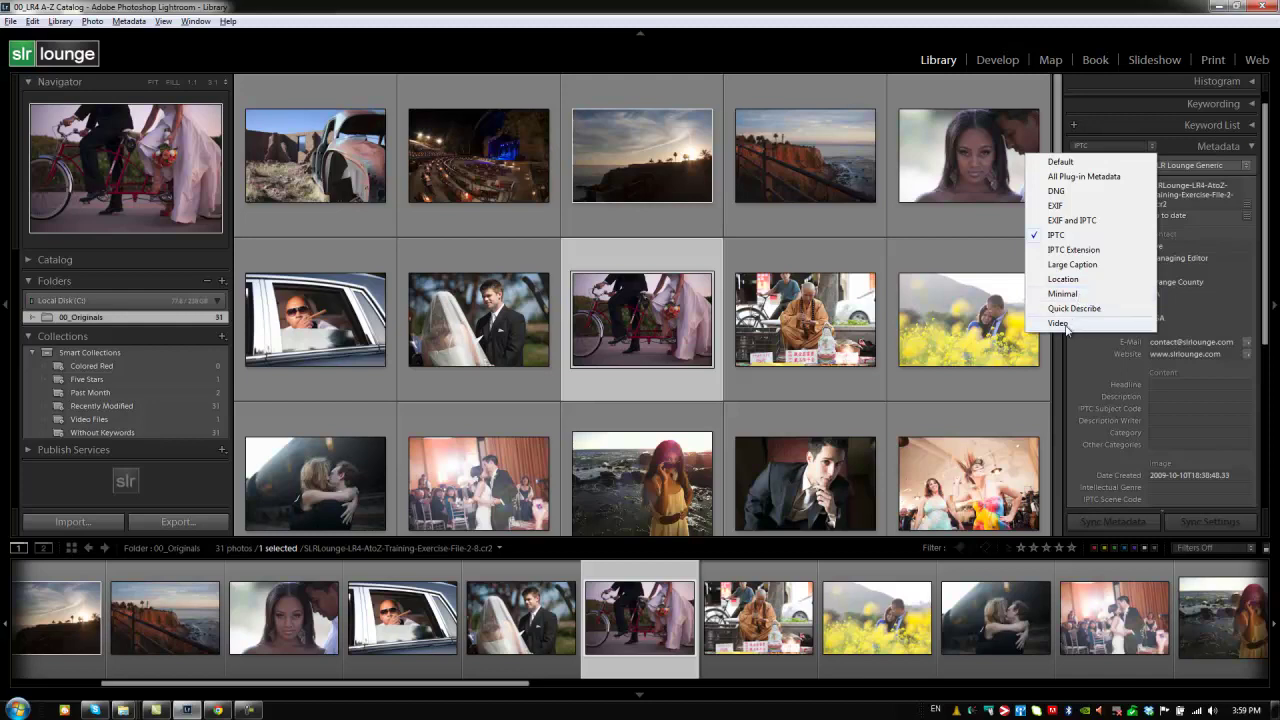
Keep the IPTC view and select the 59-second video clip at the end of the folder
left_click(656, 336)
scroll(659, 388, "down", 5)
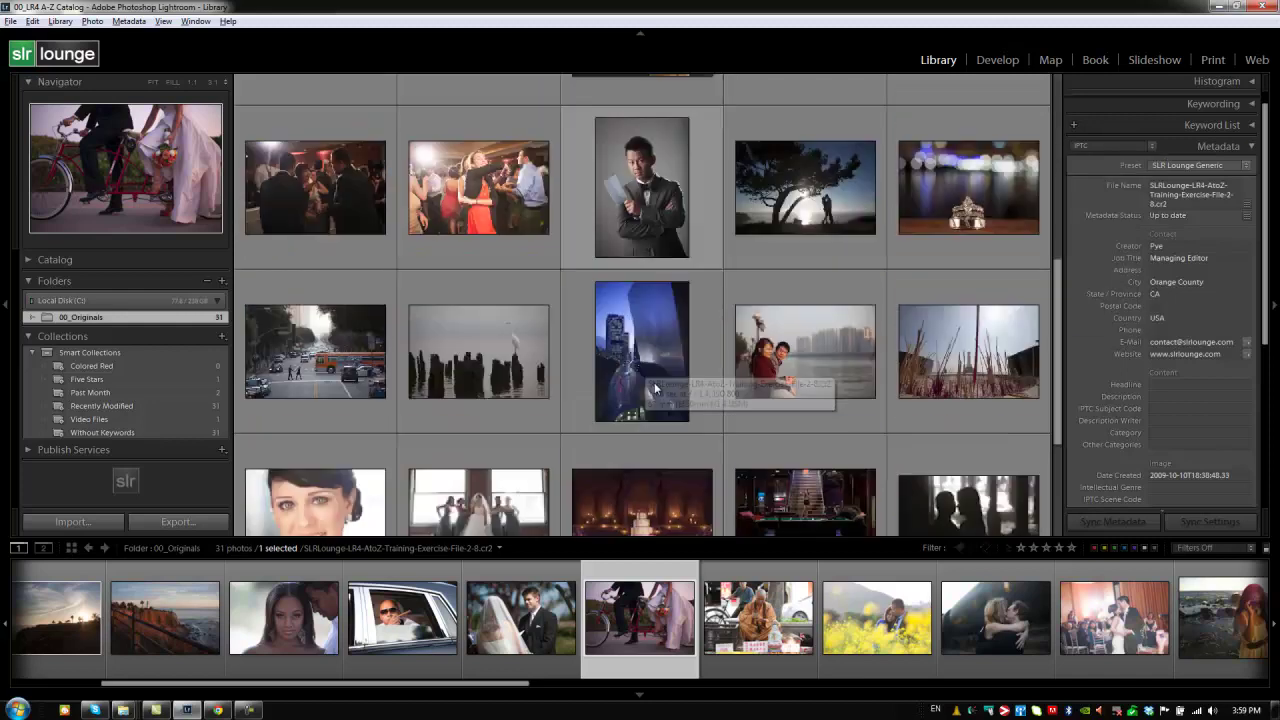
key("End")
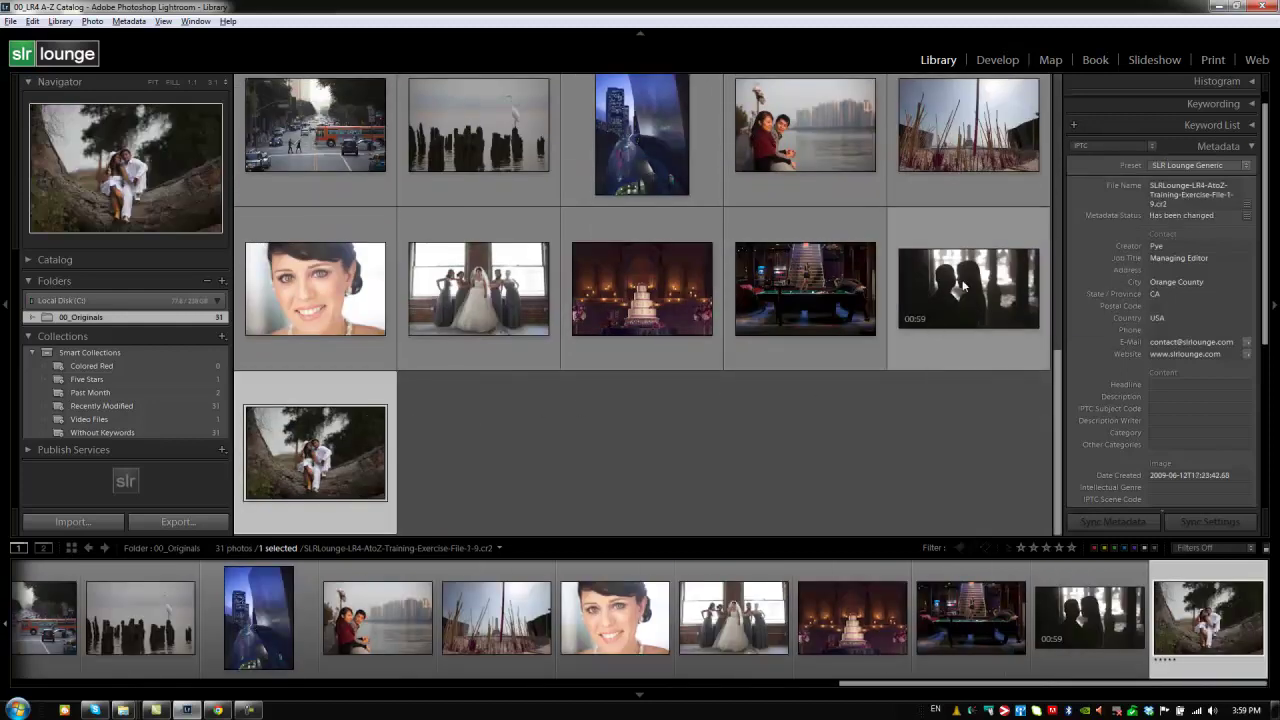
left_click(963, 286)
Switch to the Video metadata view and review the clip's 23.976 fps, 1920 x 1080 details
left_click(1121, 149)
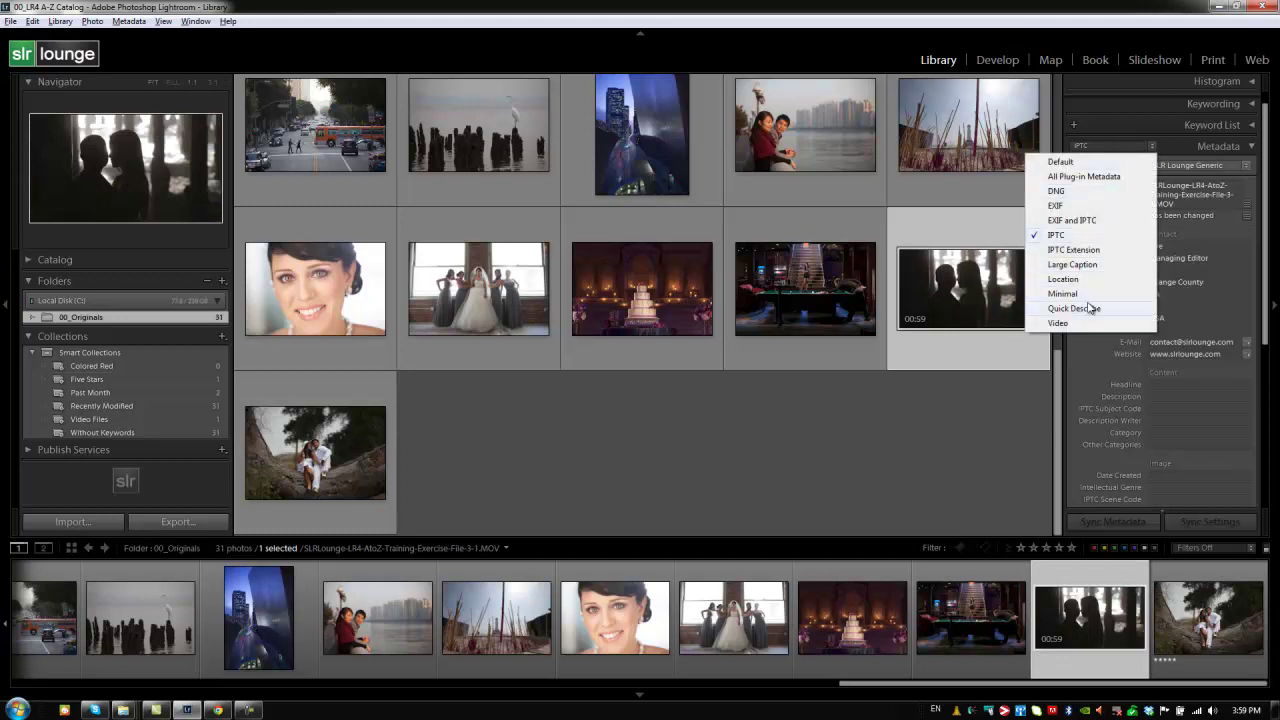
left_click(1058, 325)
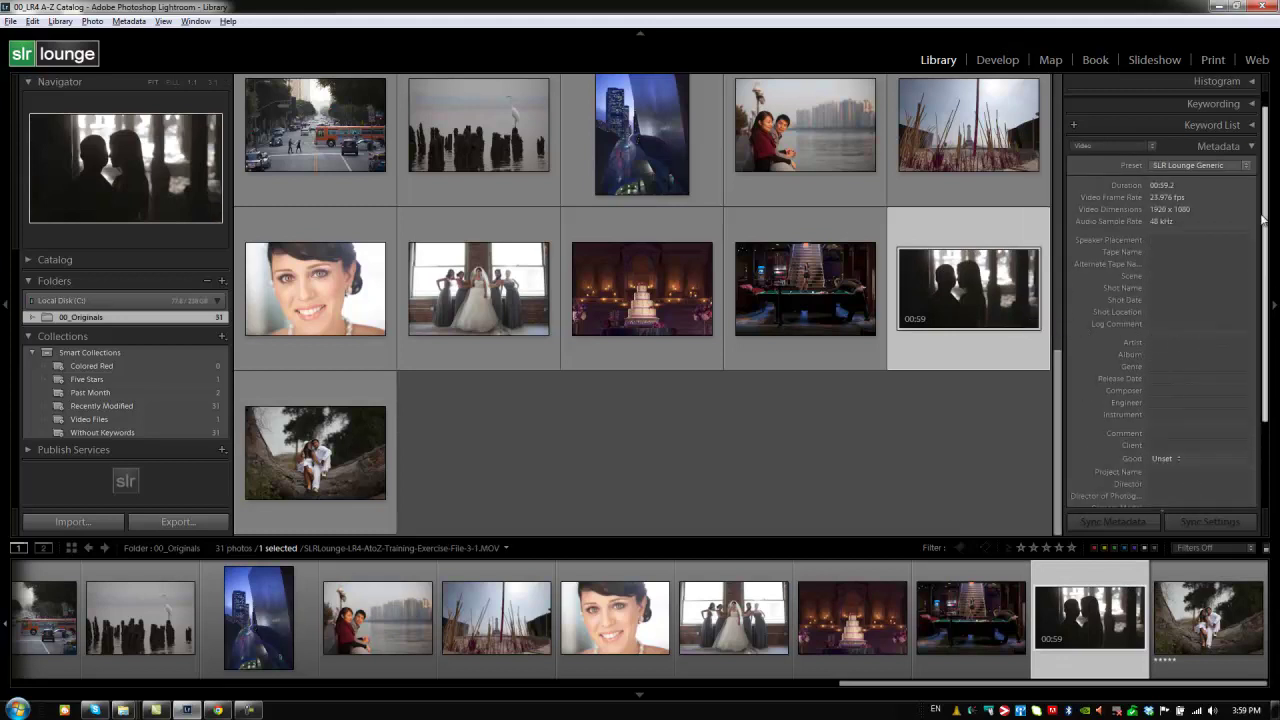
scroll(1265, 210, "down", 1)
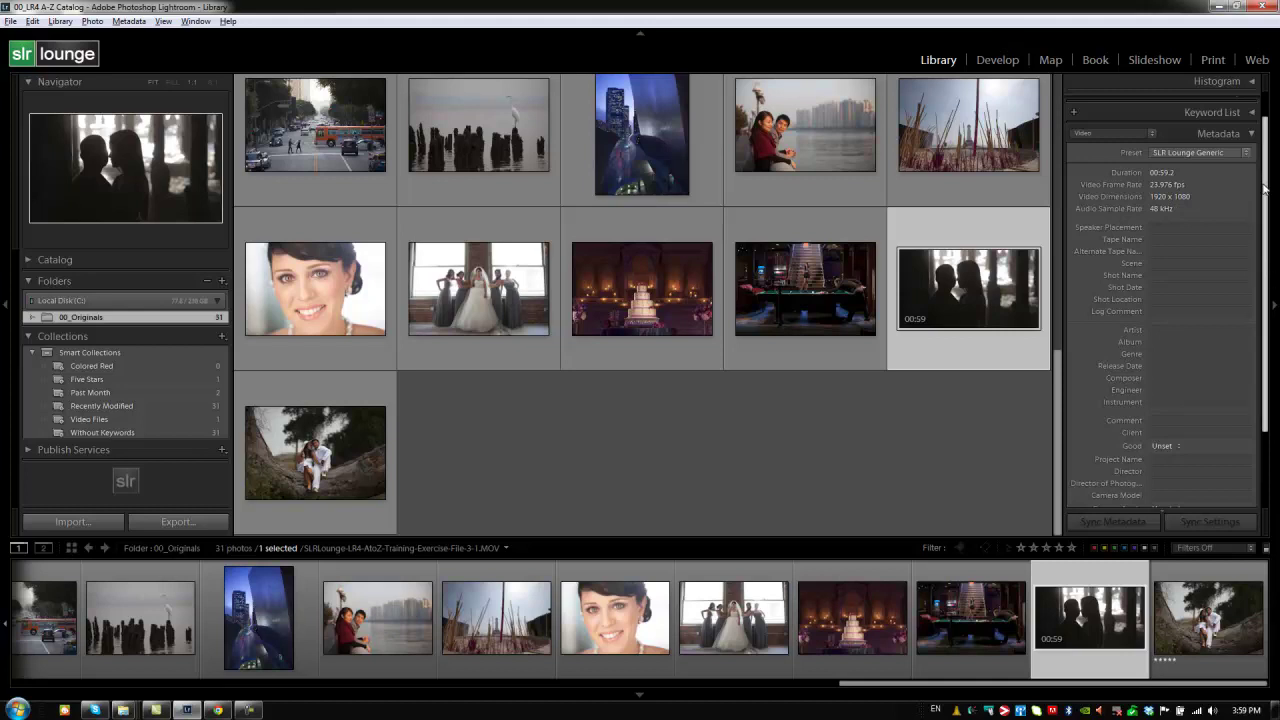
scroll(1180, 193, "down", 3)
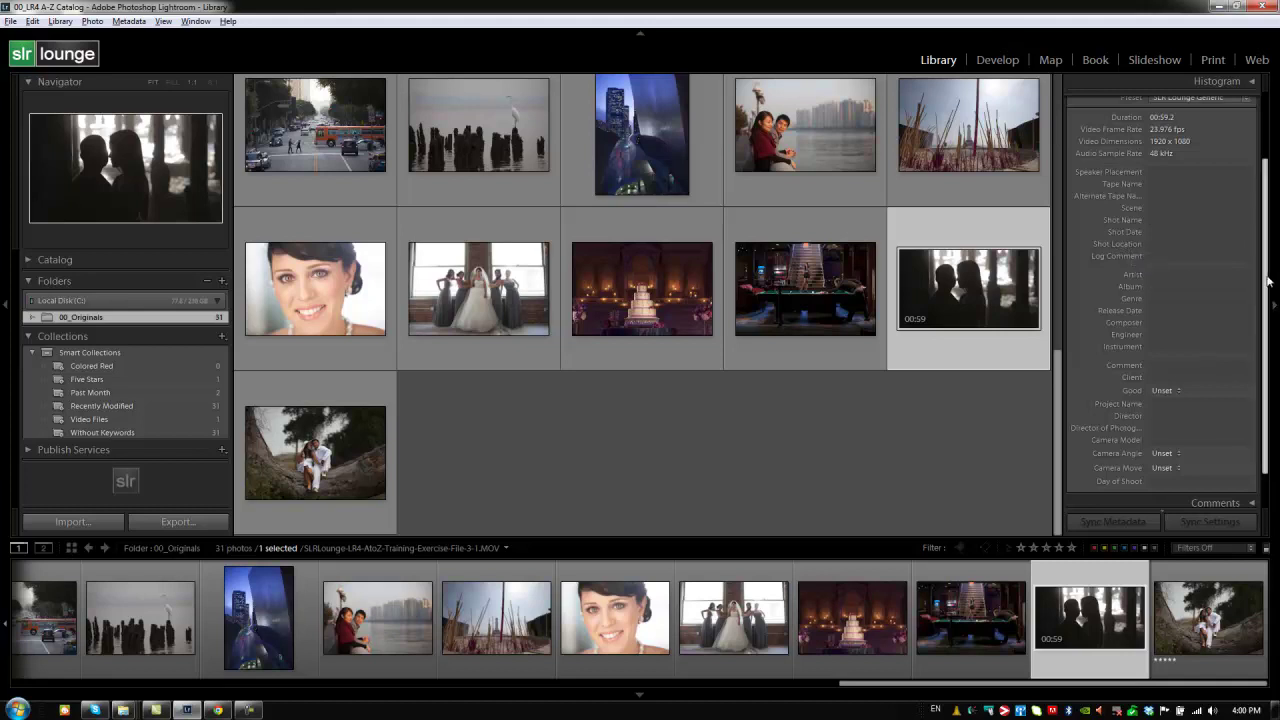
left_click_drag(1267, 280, 1249, 214)
Switch the metadata view to Minimal, then back to Default
left_click(1120, 152)
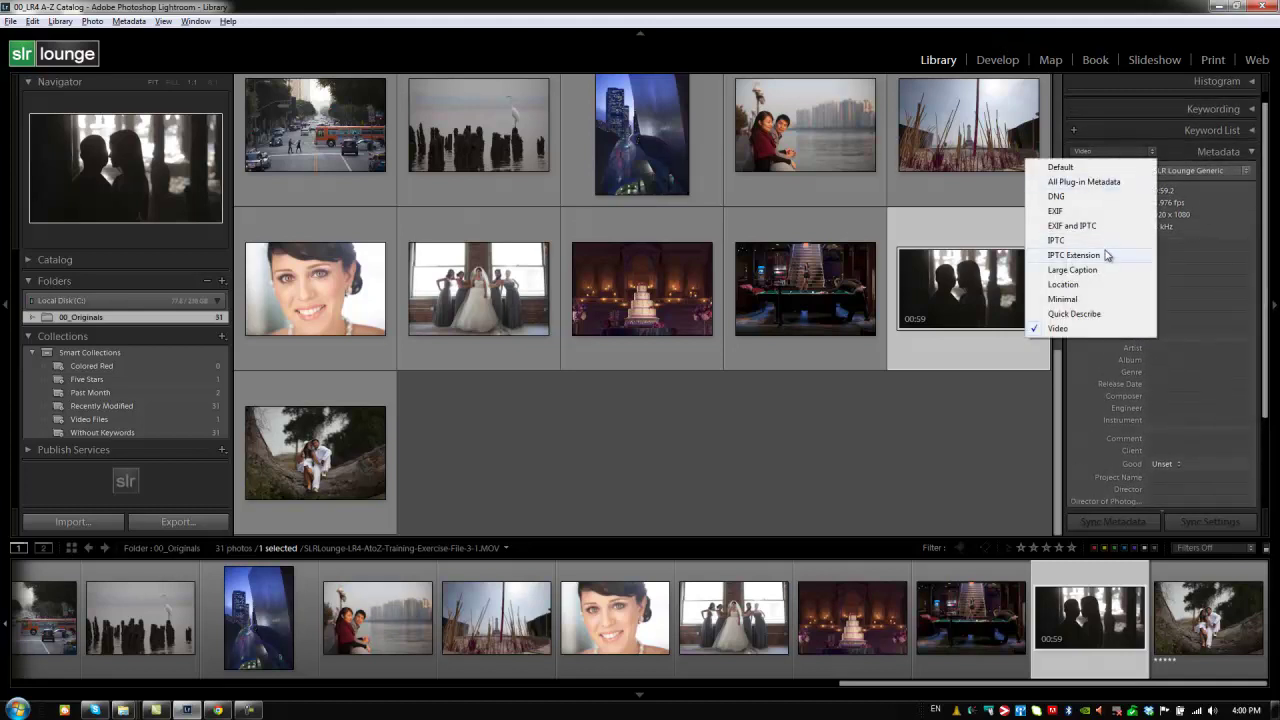
left_click(1075, 298)
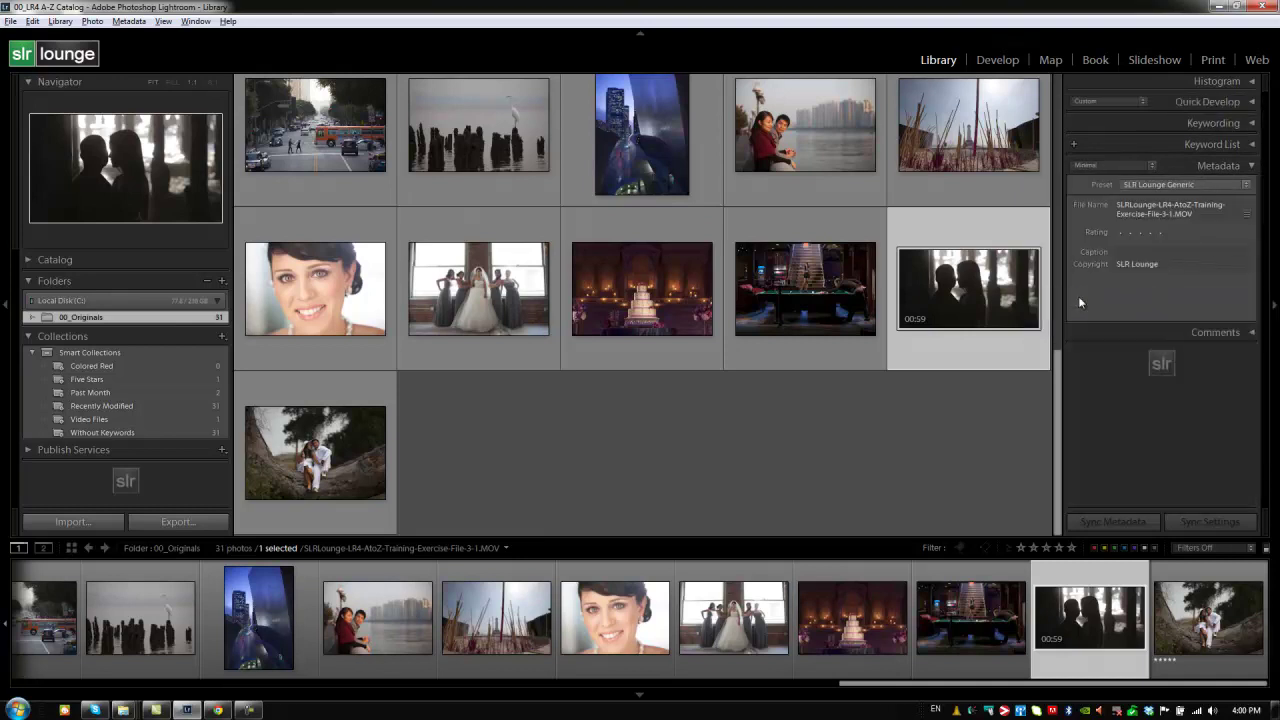
left_click(1120, 157)
left_click(1120, 163)
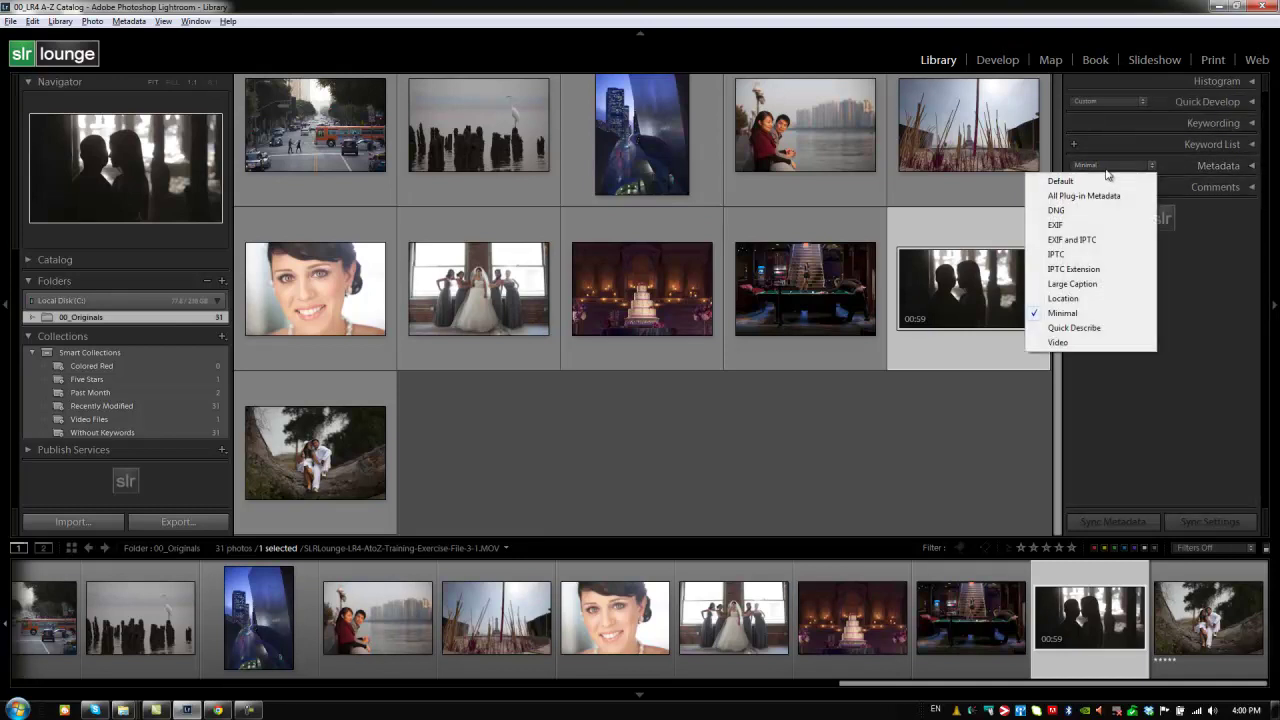
left_click(1070, 176)
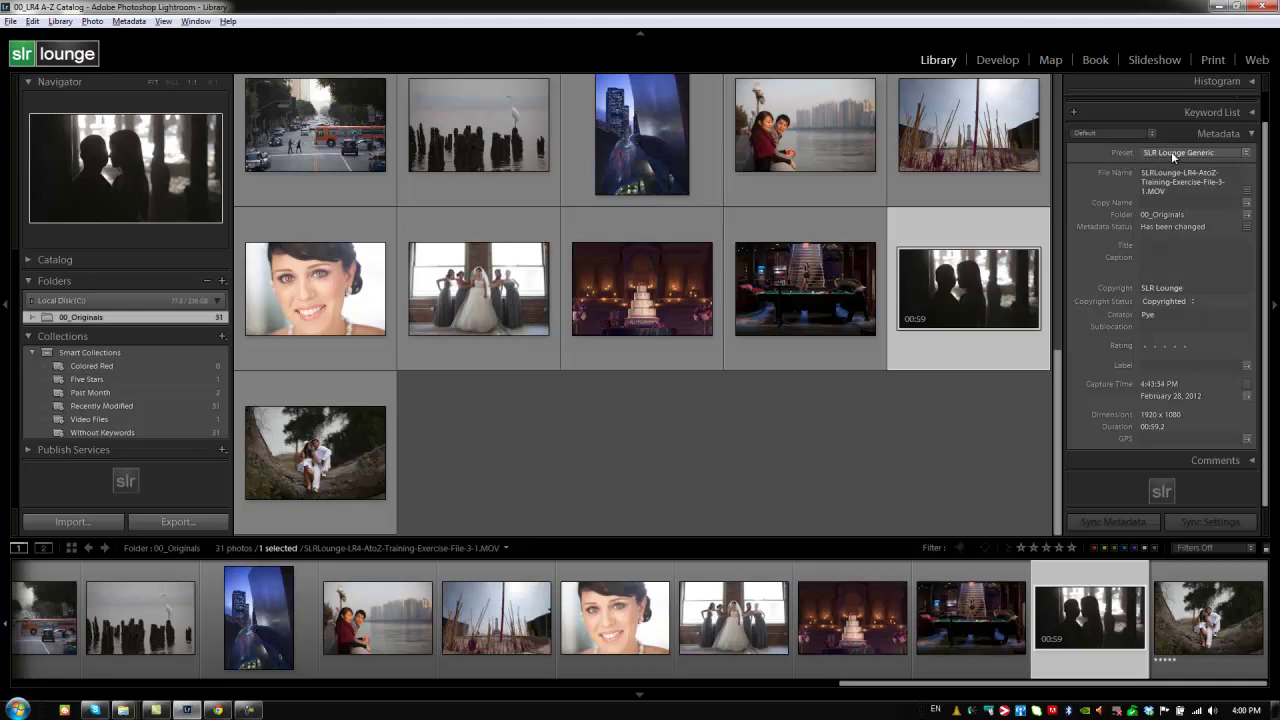
Leave the video's file name unchanged and scroll the grid back to the top
left_click(1153, 175)
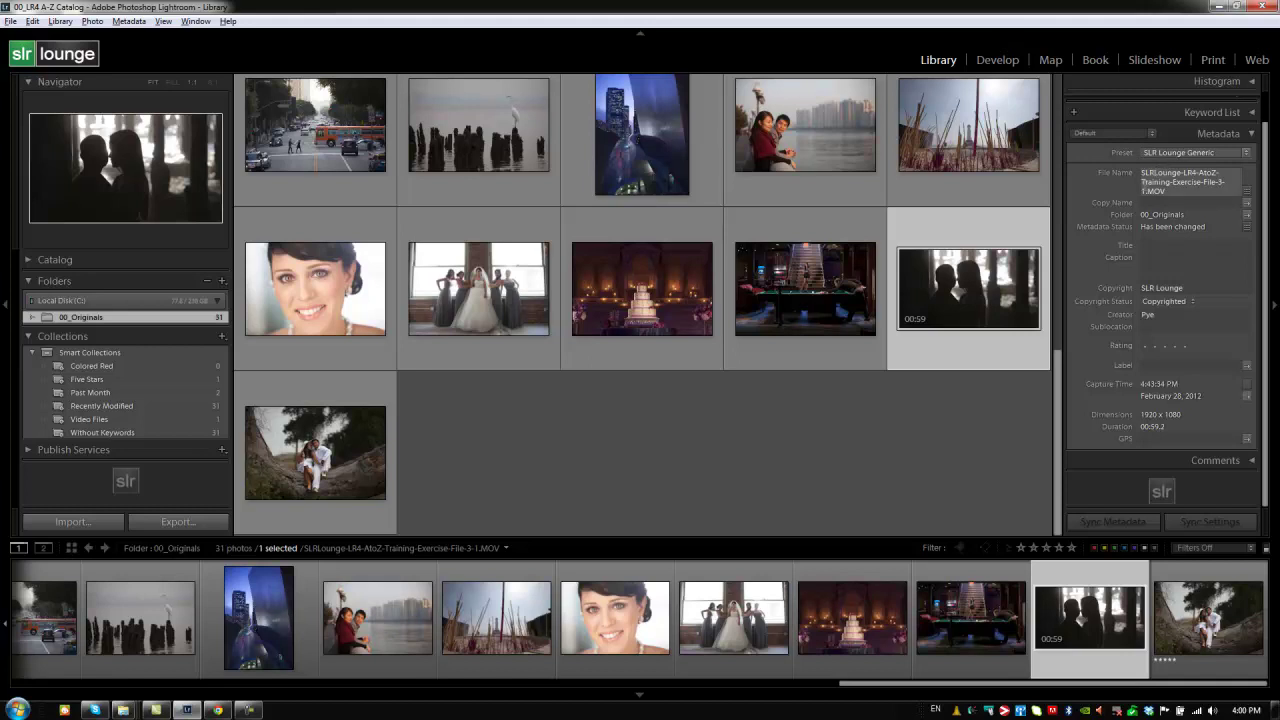
key("Escape")
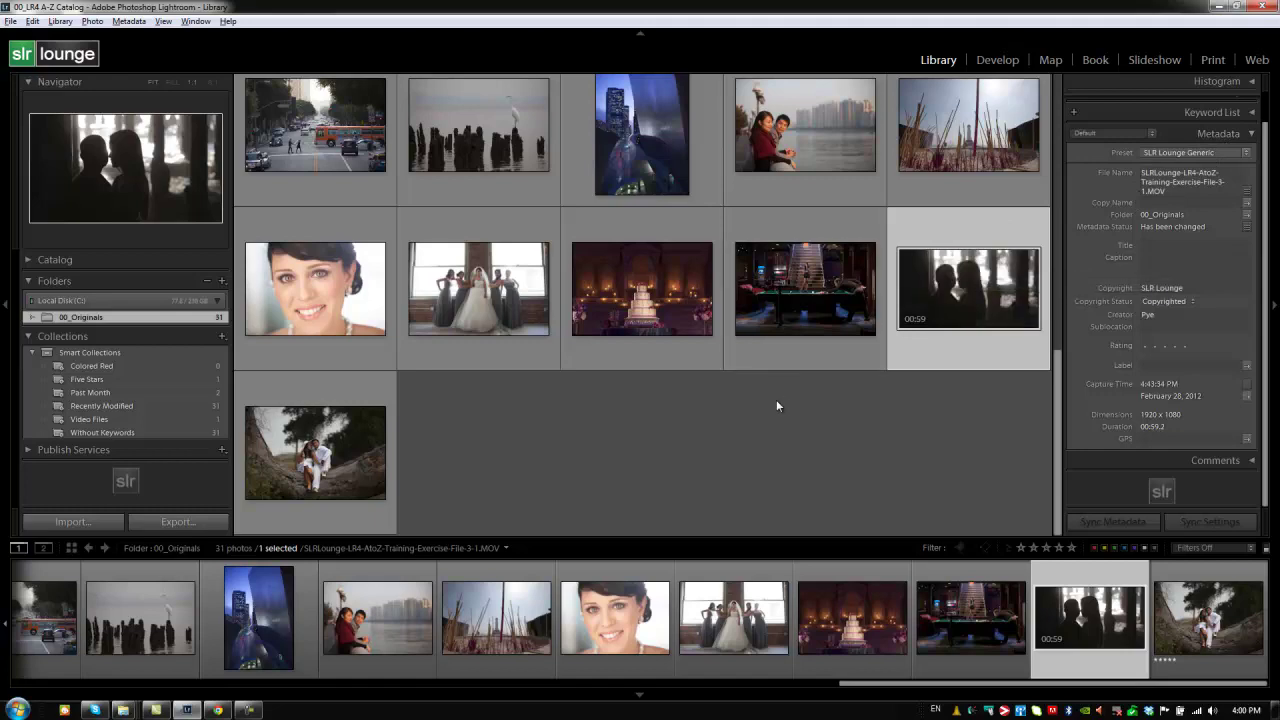
scroll(779, 399, "up", 10)
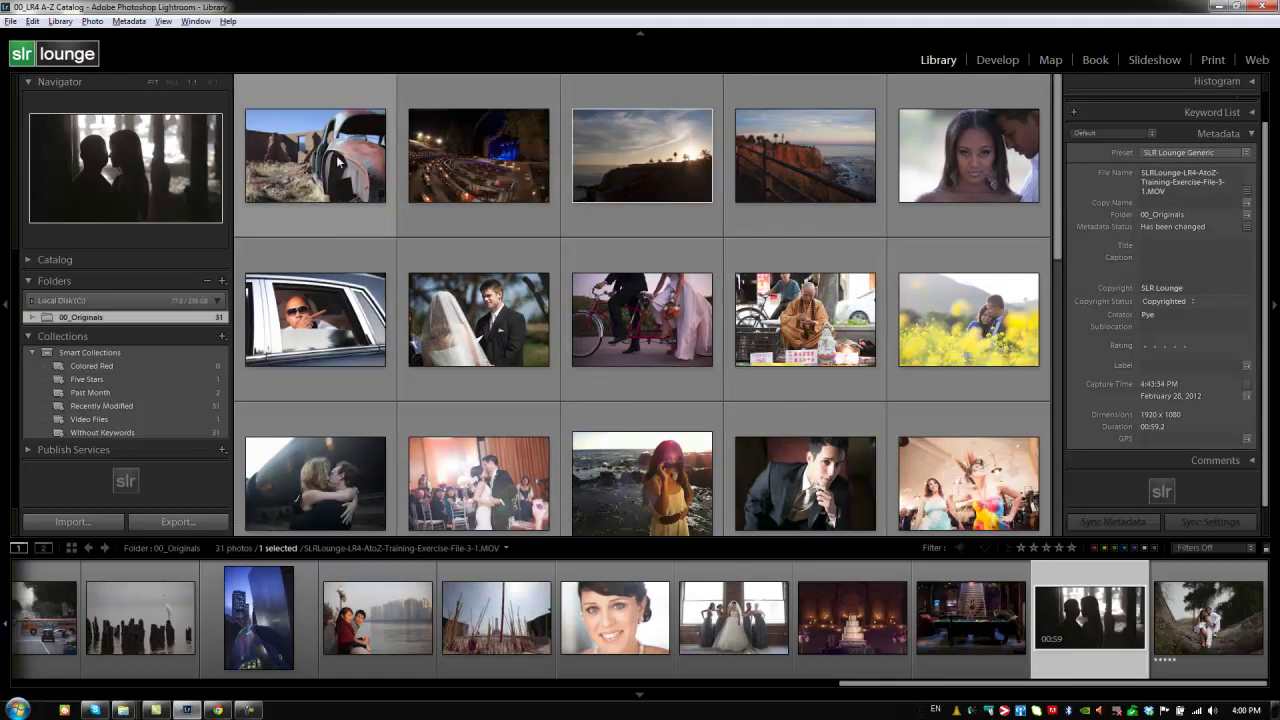
Title the rusted car photo (File-2-11.jpg) 'LR4 Tut Series Exercise Files'
left_click(336, 155)
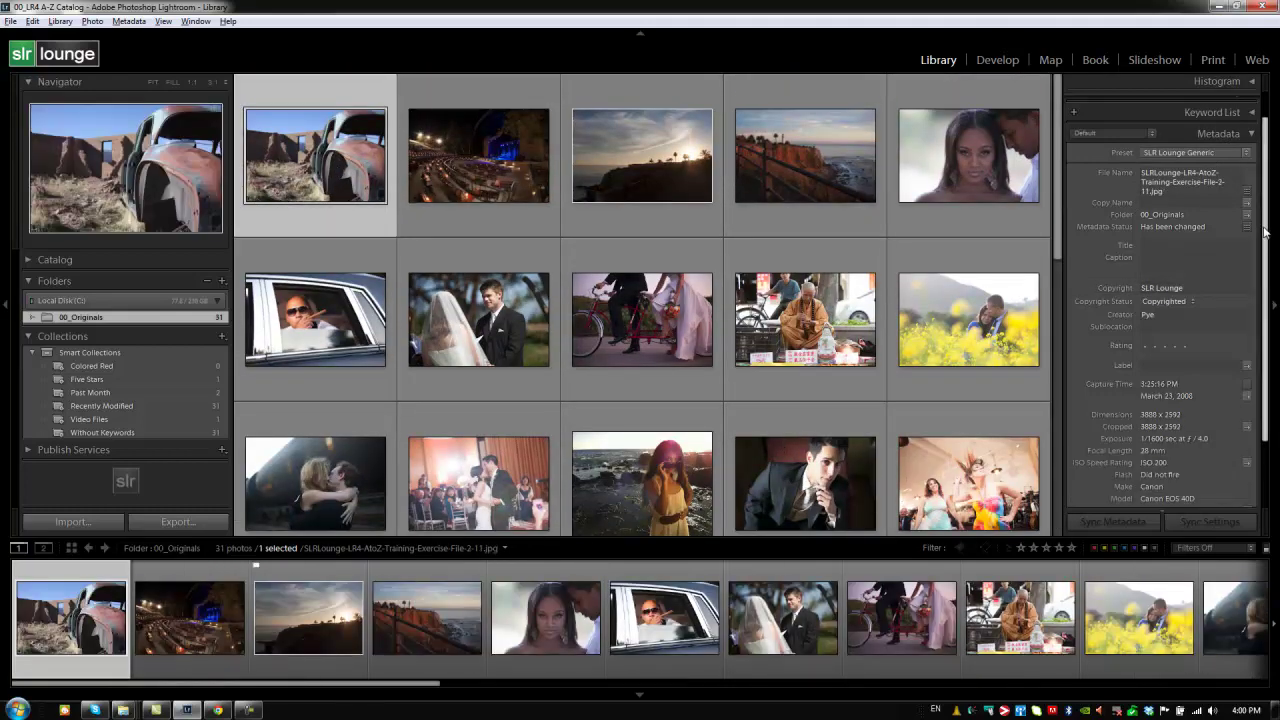
left_click(1198, 247)
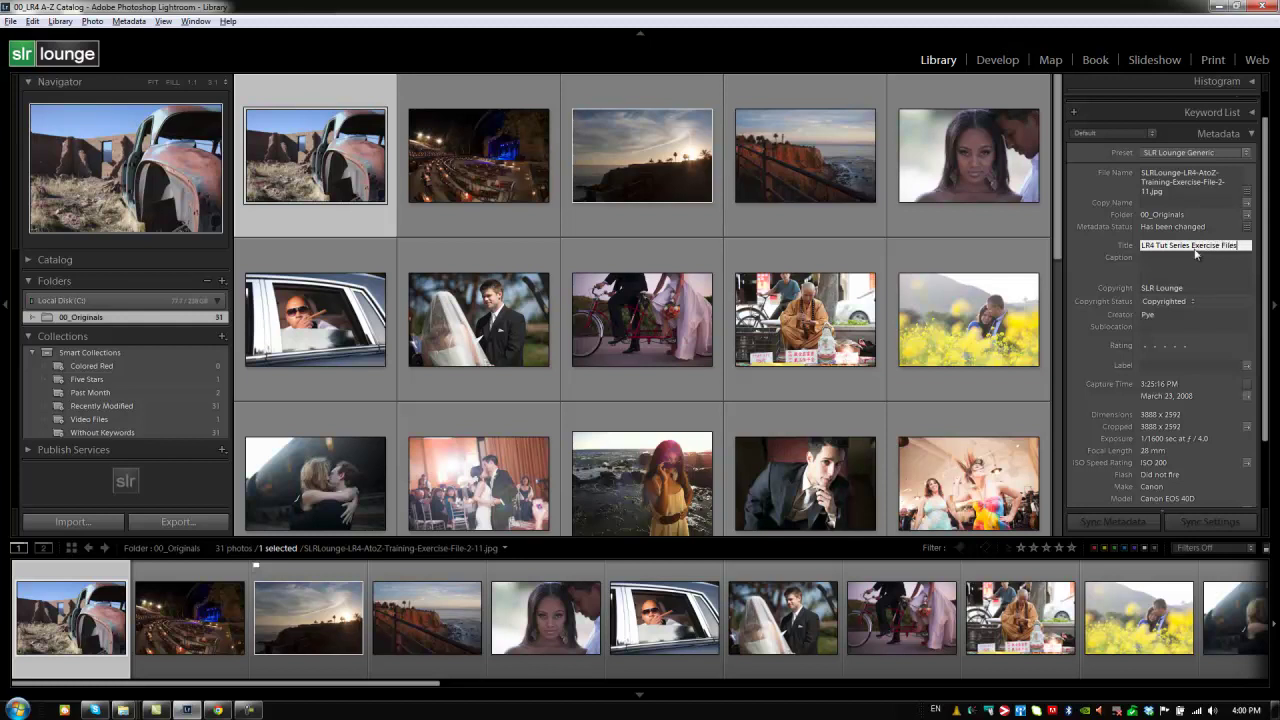
Commit the car photo's title, then select the first ten photos together with it
left_click(390, 198)
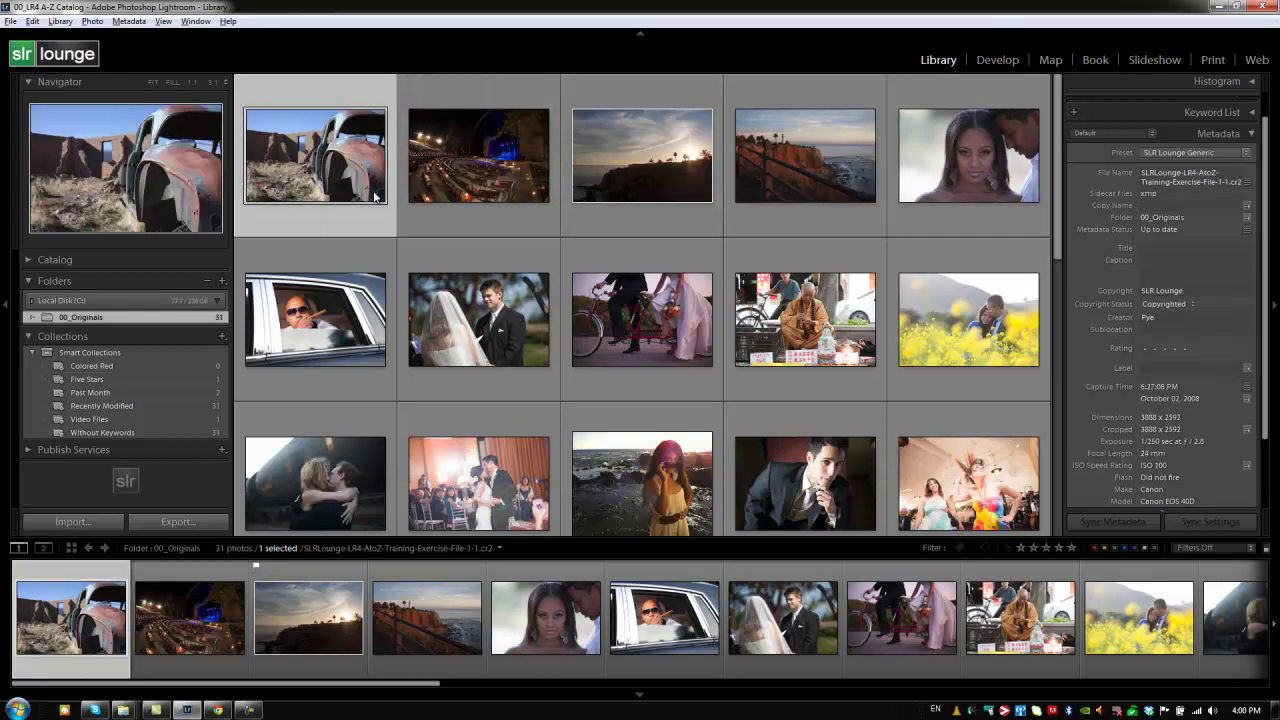
left_click(460, 190)
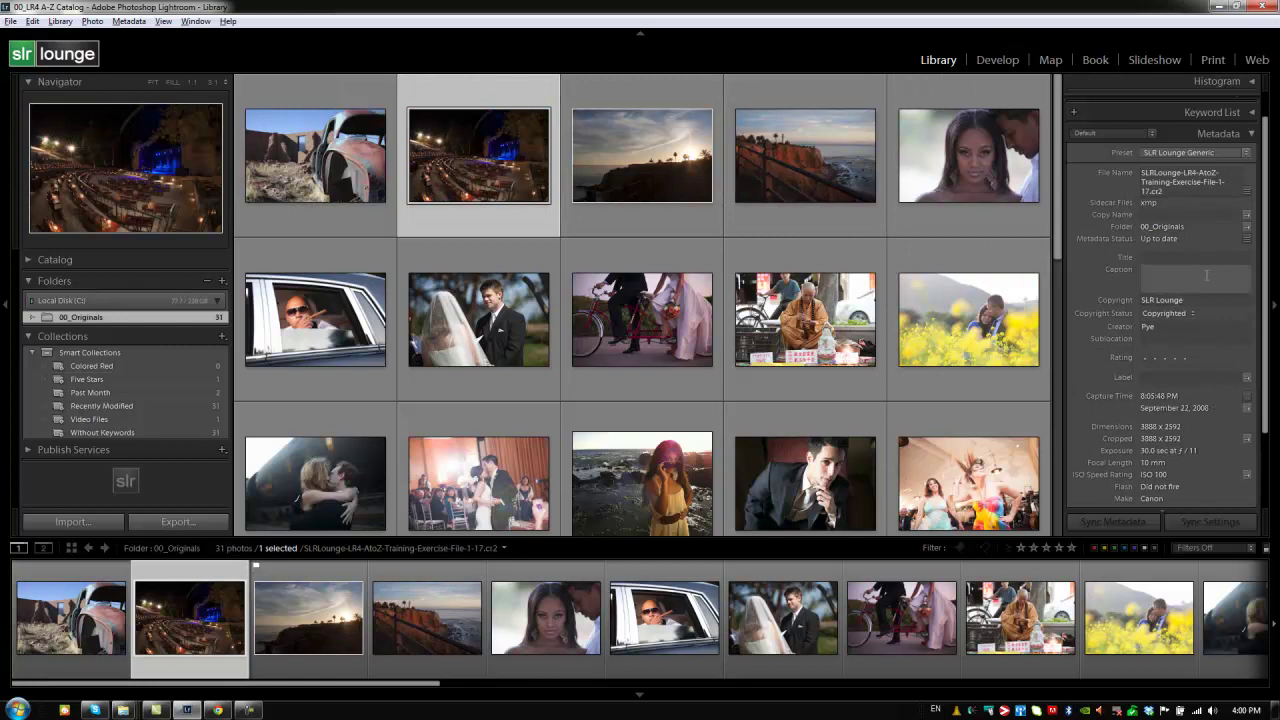
left_click(357, 186)
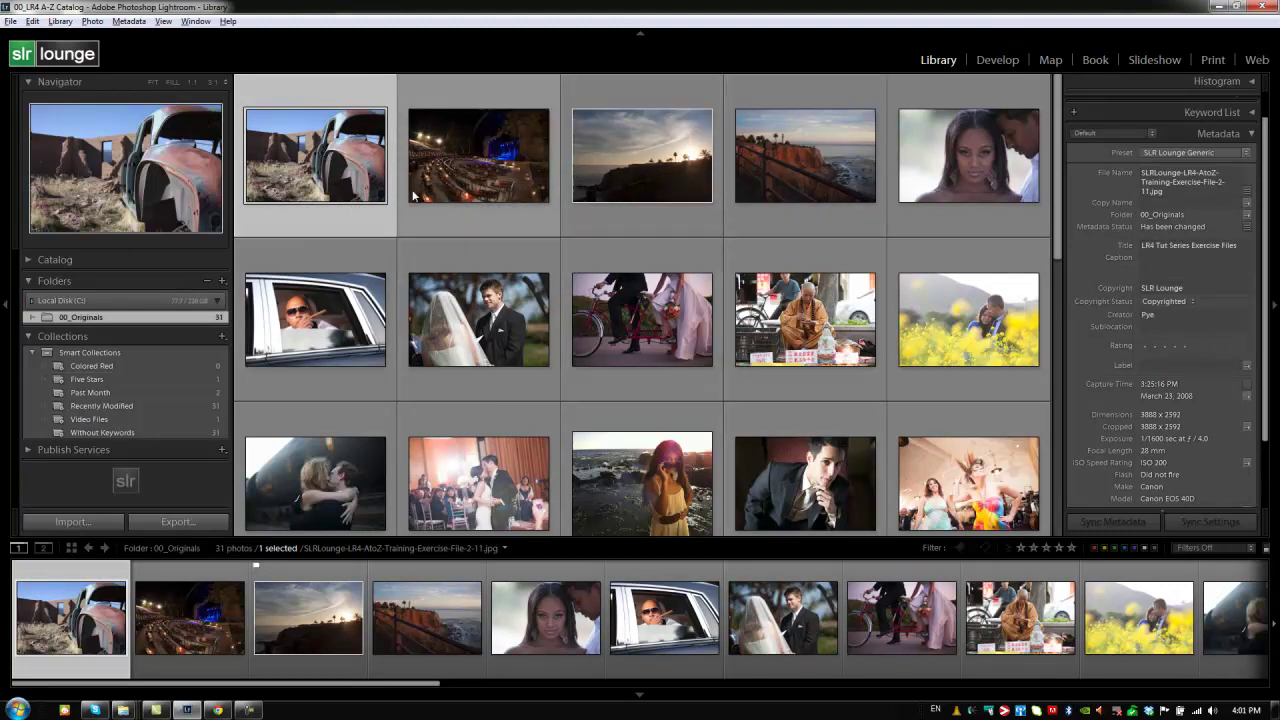
left_click(915, 295, "shift")
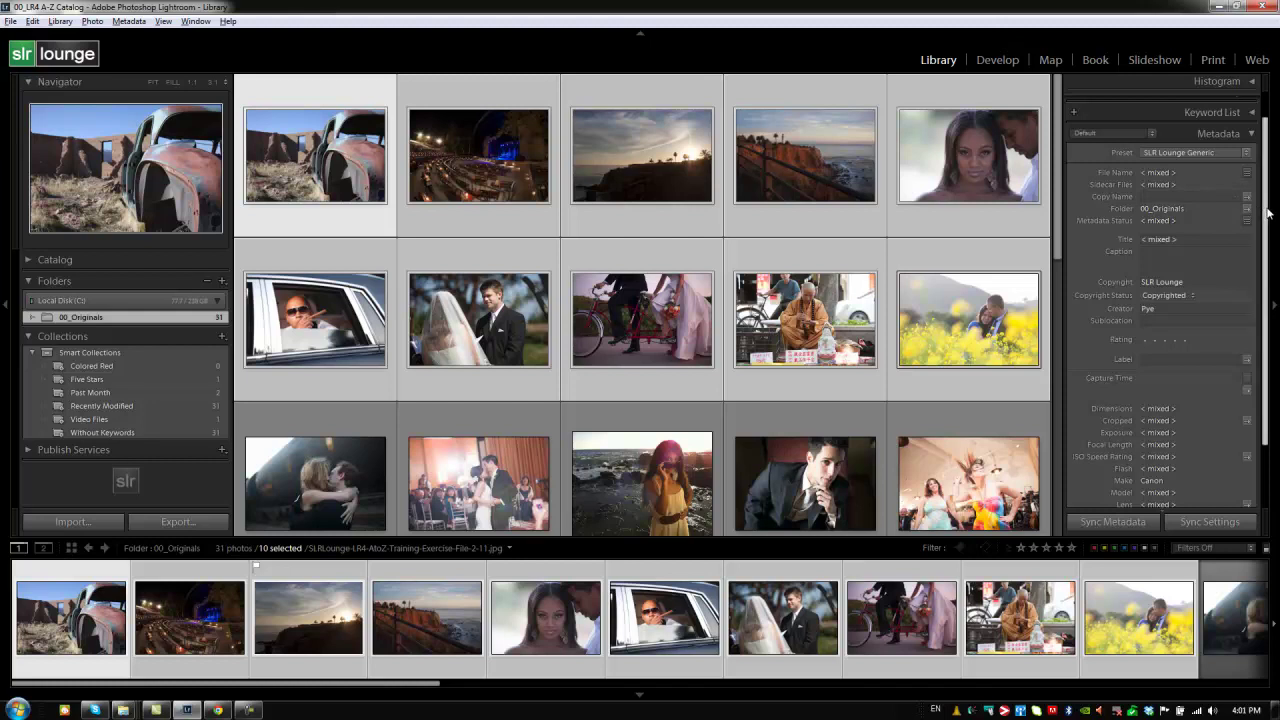
scroll(1268, 213, "down", 1)
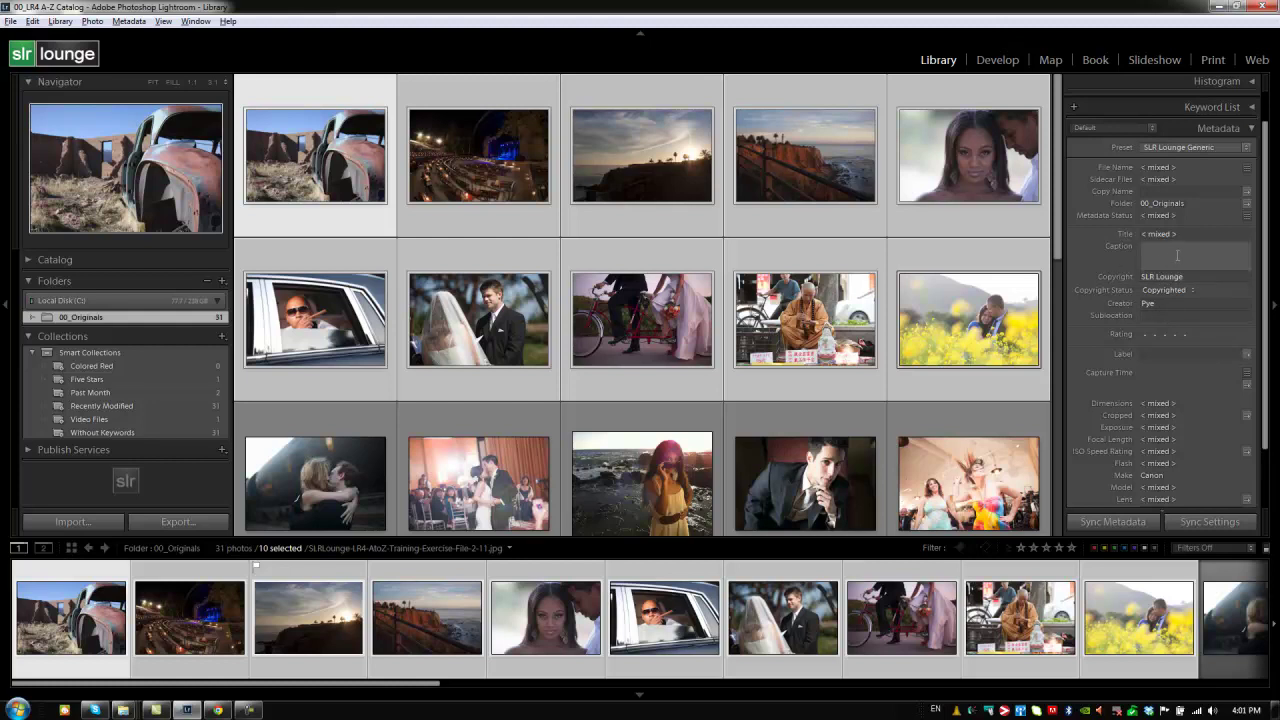
Apply a photographers' credit caption ending in 'Photography' to all ten selected photos
left_click(1177, 256)
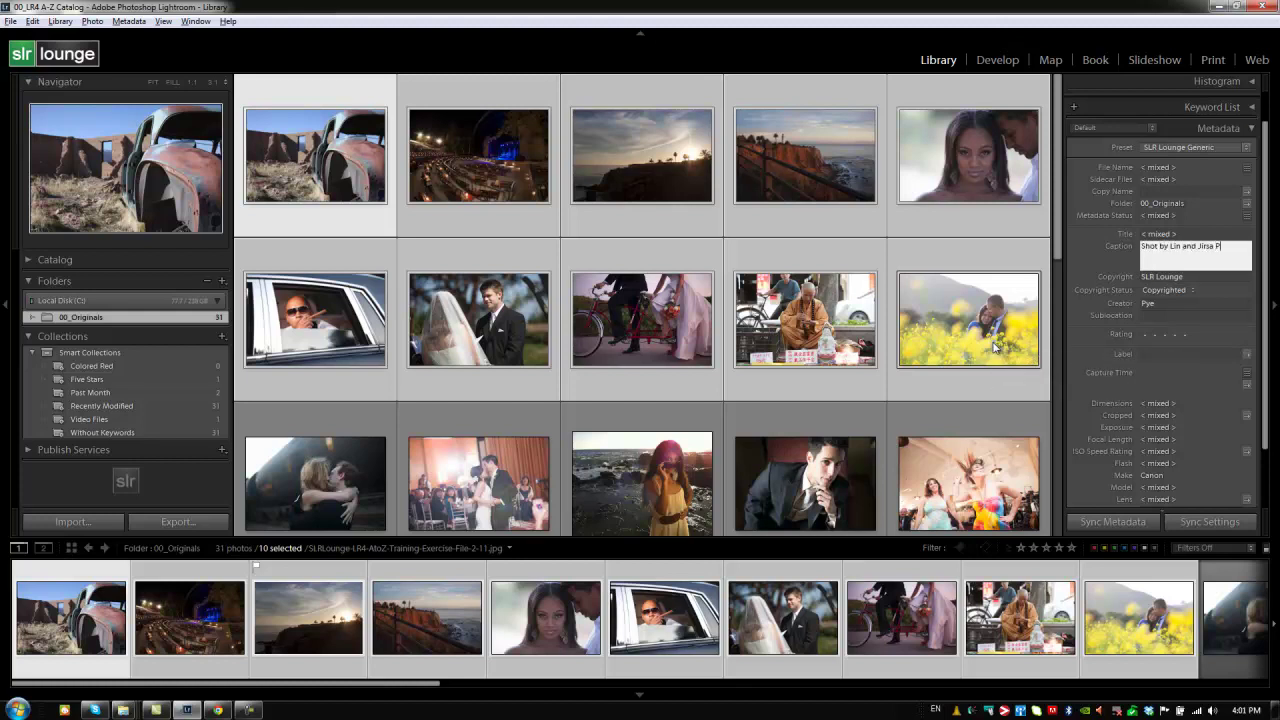
type("raphy")
key("Return")
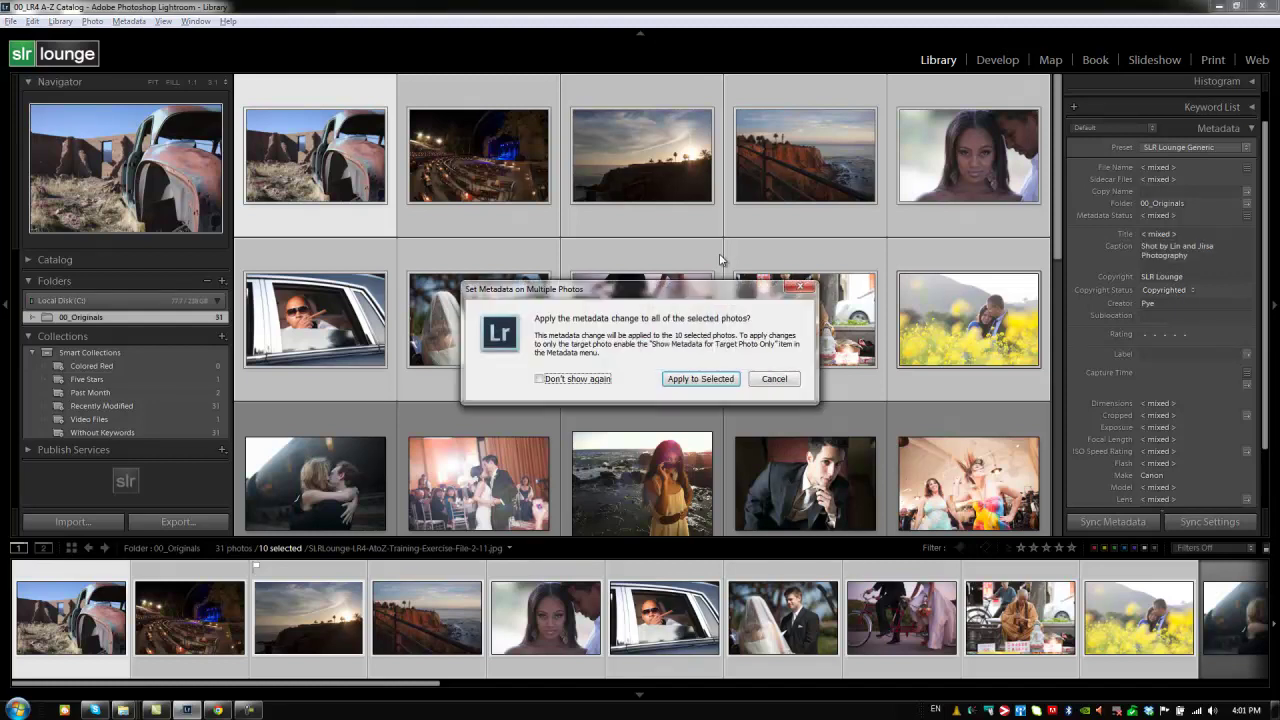
left_click(716, 381)
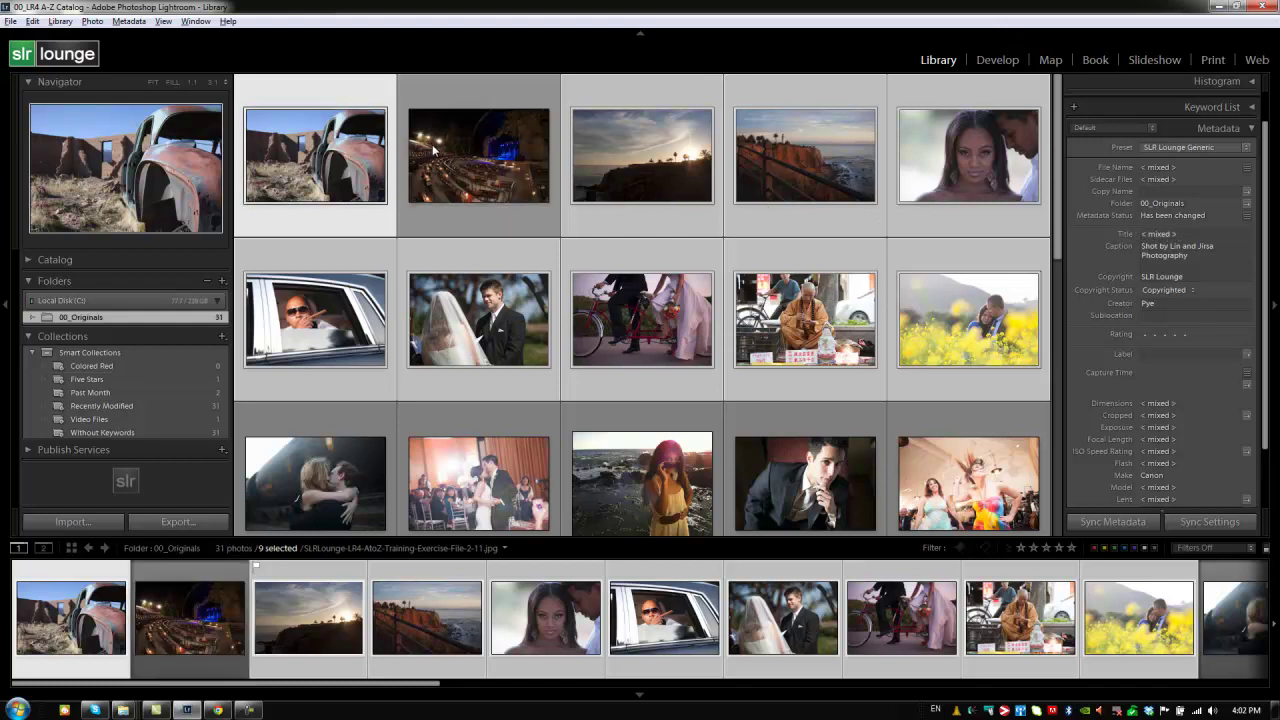
Select the first ten photos, with the car photo as the active source, and open Synchronize Metadata
left_click(465, 155)
left_click(358, 148)
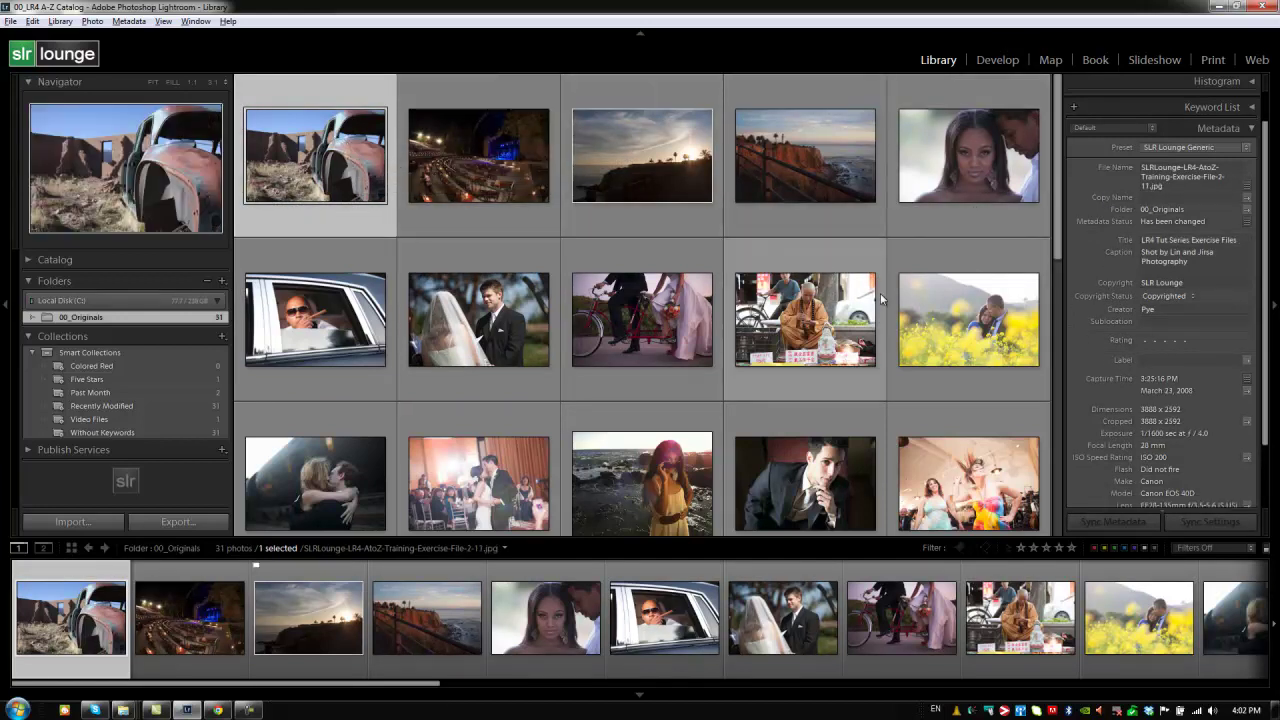
left_click(928, 310, "shift")
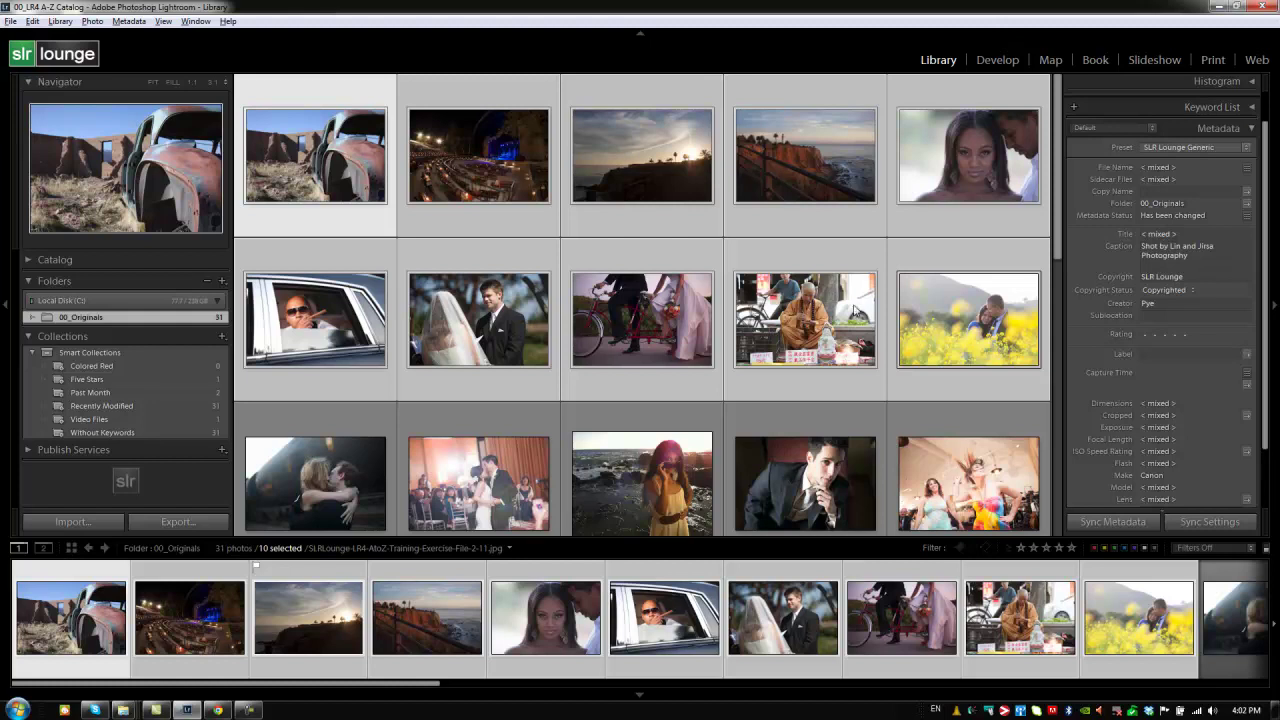
left_click(1113, 521)
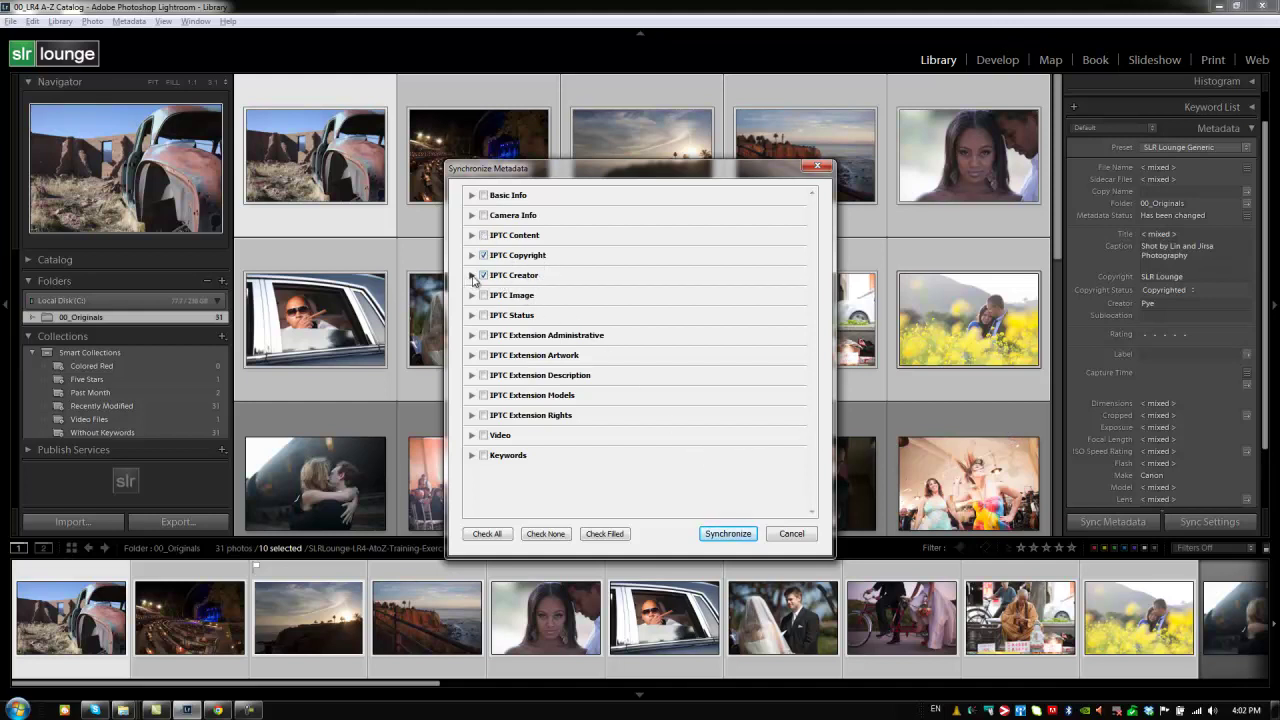
Sync only the IPTC Status Title 'LR4 Tut Series Exercise Files' to the ten selected photos
left_click(472, 275)
left_click(472, 275)
left_click(472, 255)
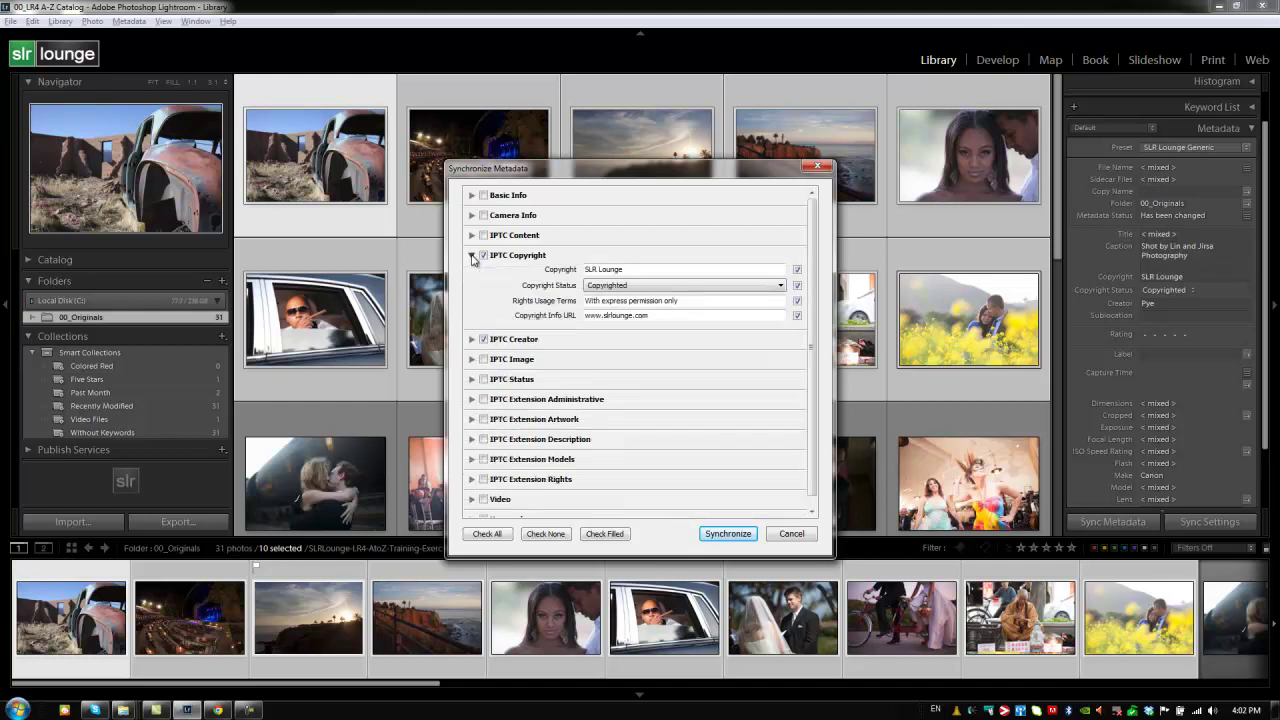
left_click(472, 256)
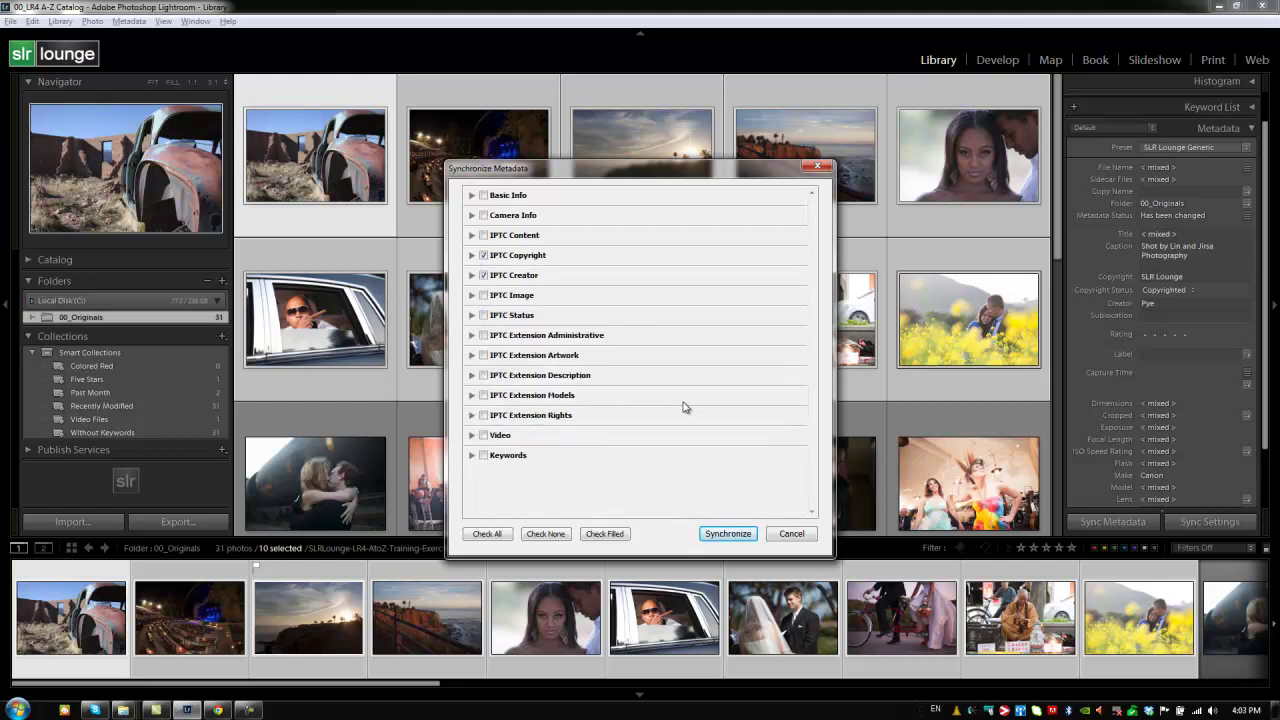
left_click(472, 315)
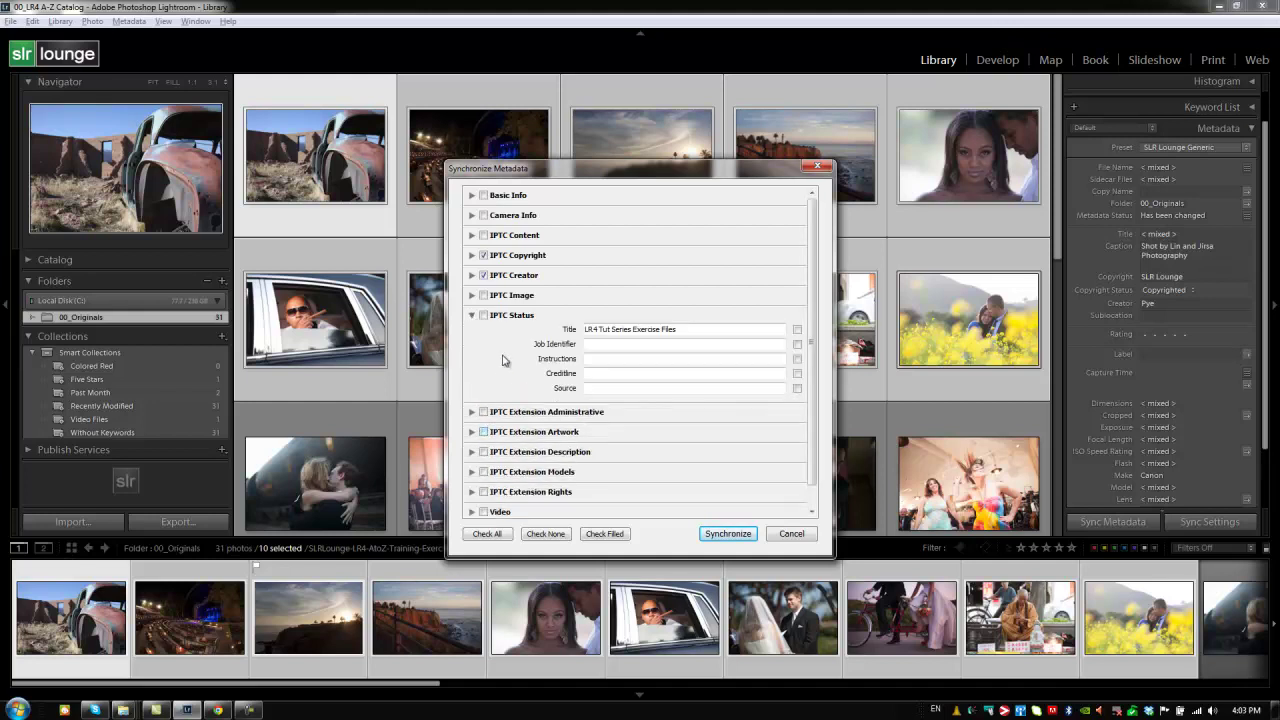
left_click(797, 329)
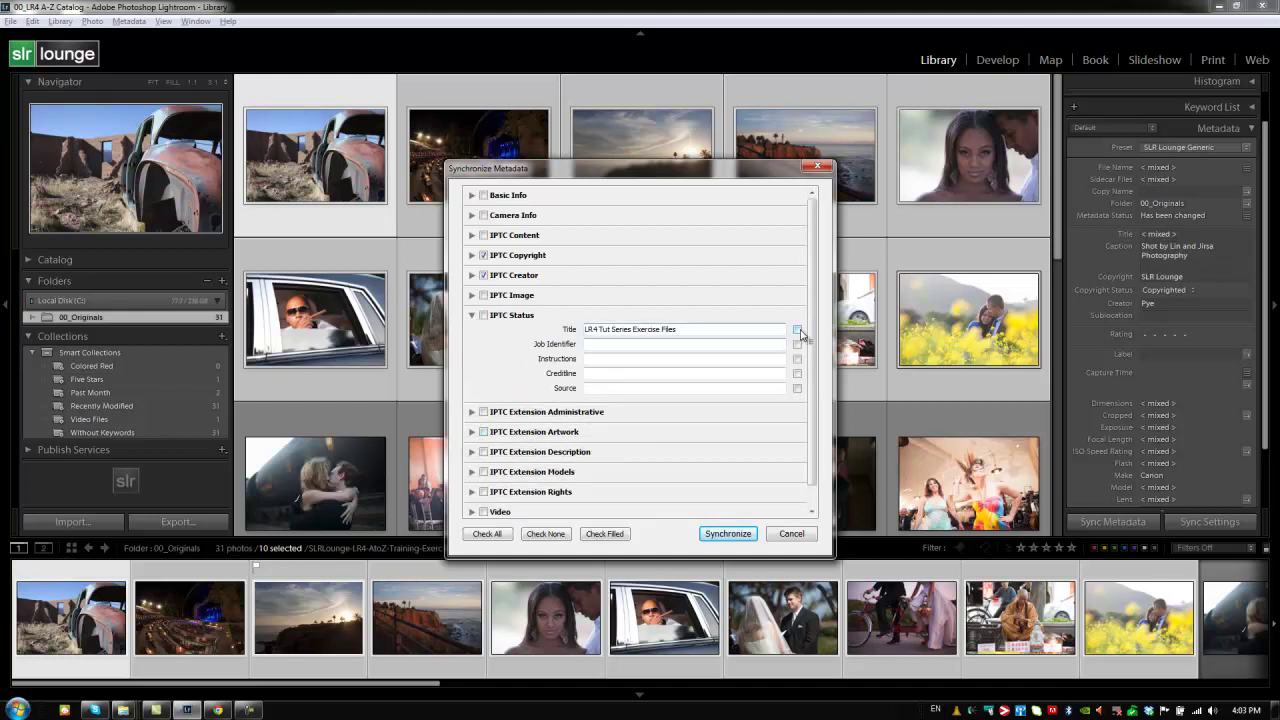
left_click(484, 315)
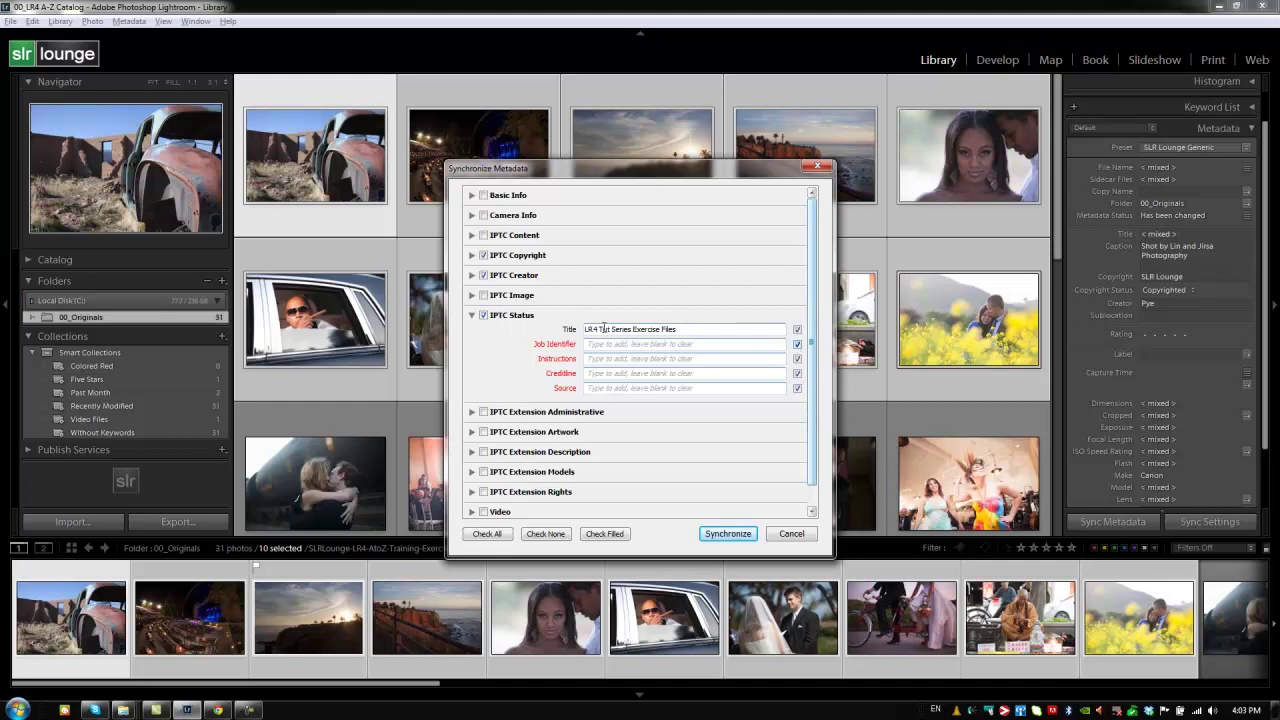
left_click(485, 316)
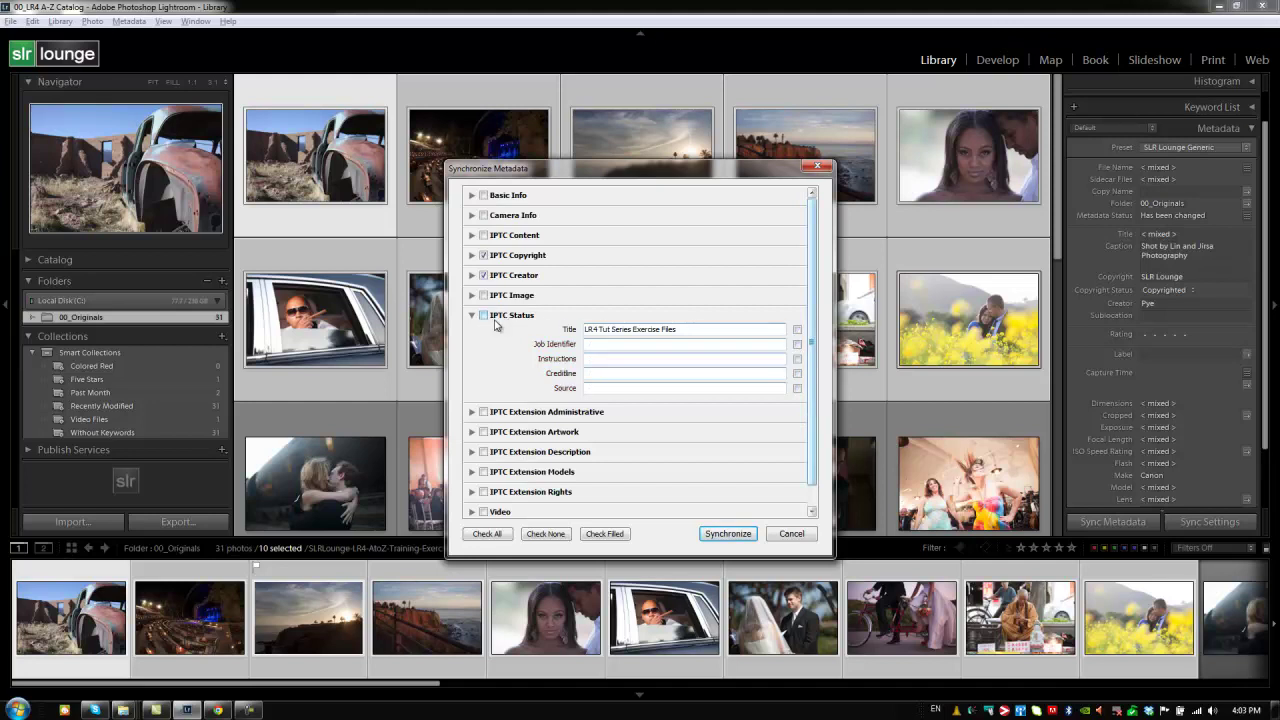
left_click(797, 330)
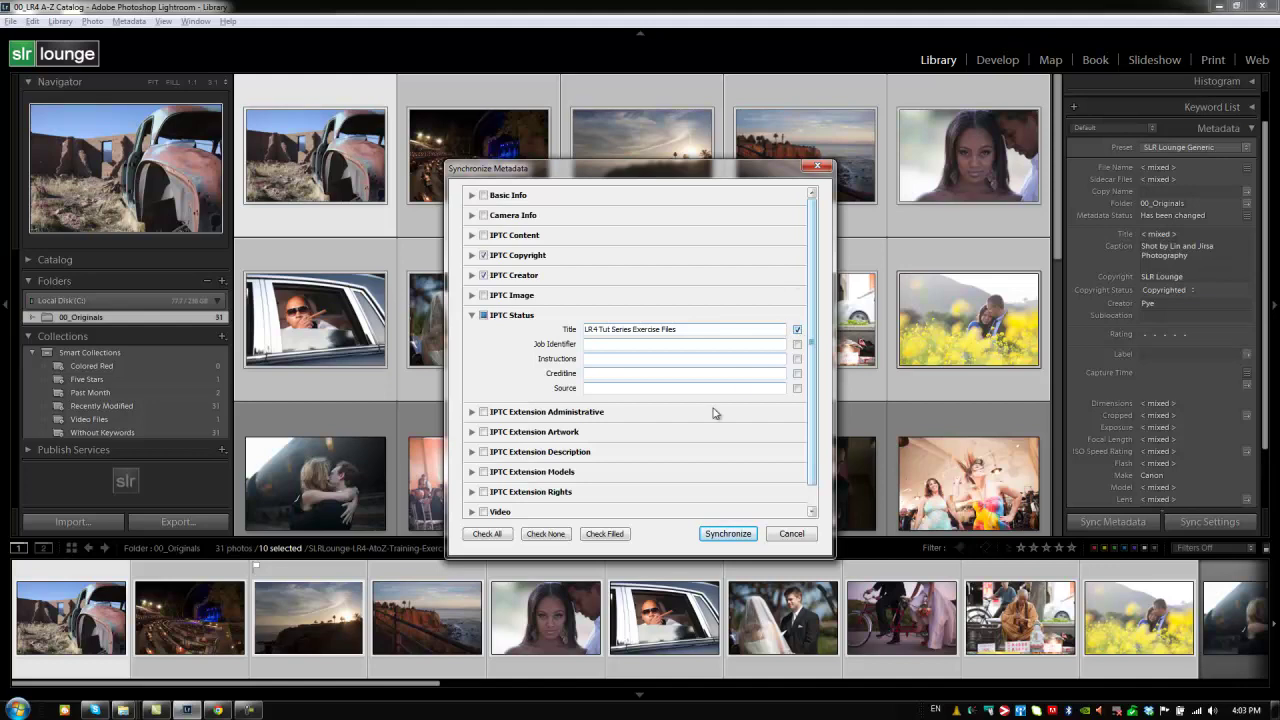
left_click(729, 534)
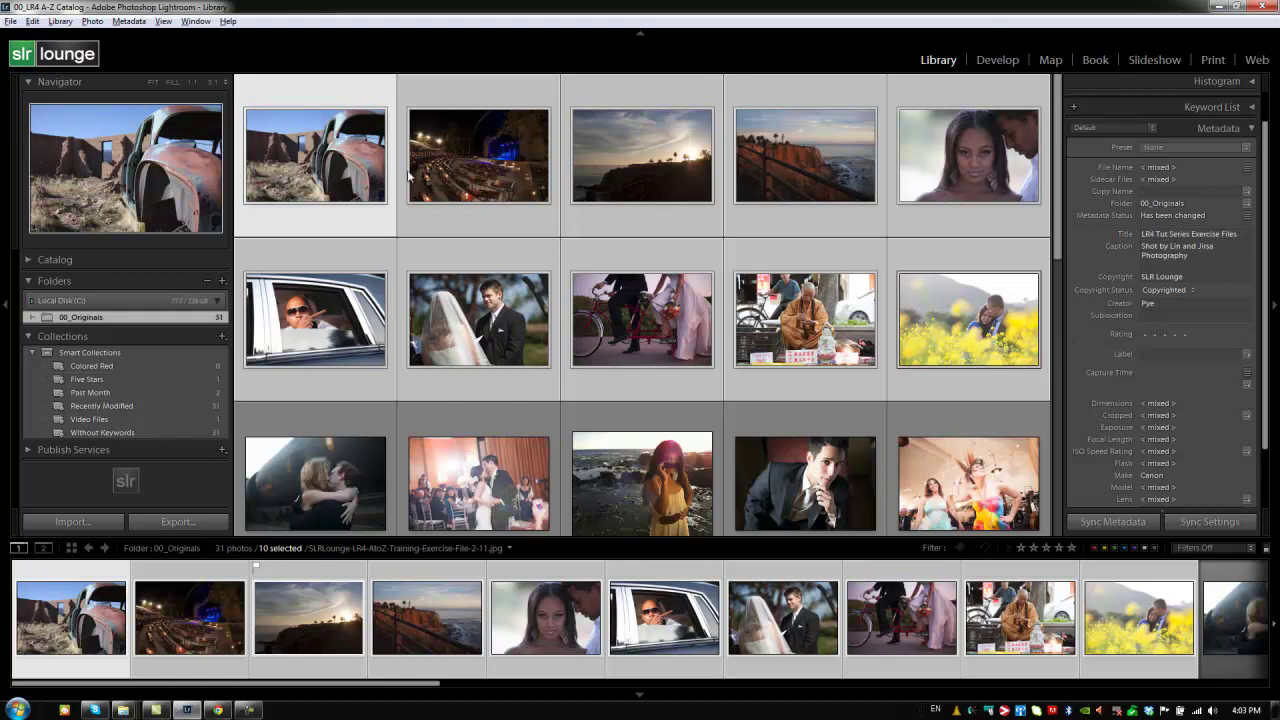
Select all 31 photos from the car photo and sync the title 'LR4 Tut Series Exercise Files' to them
left_click(343, 145)
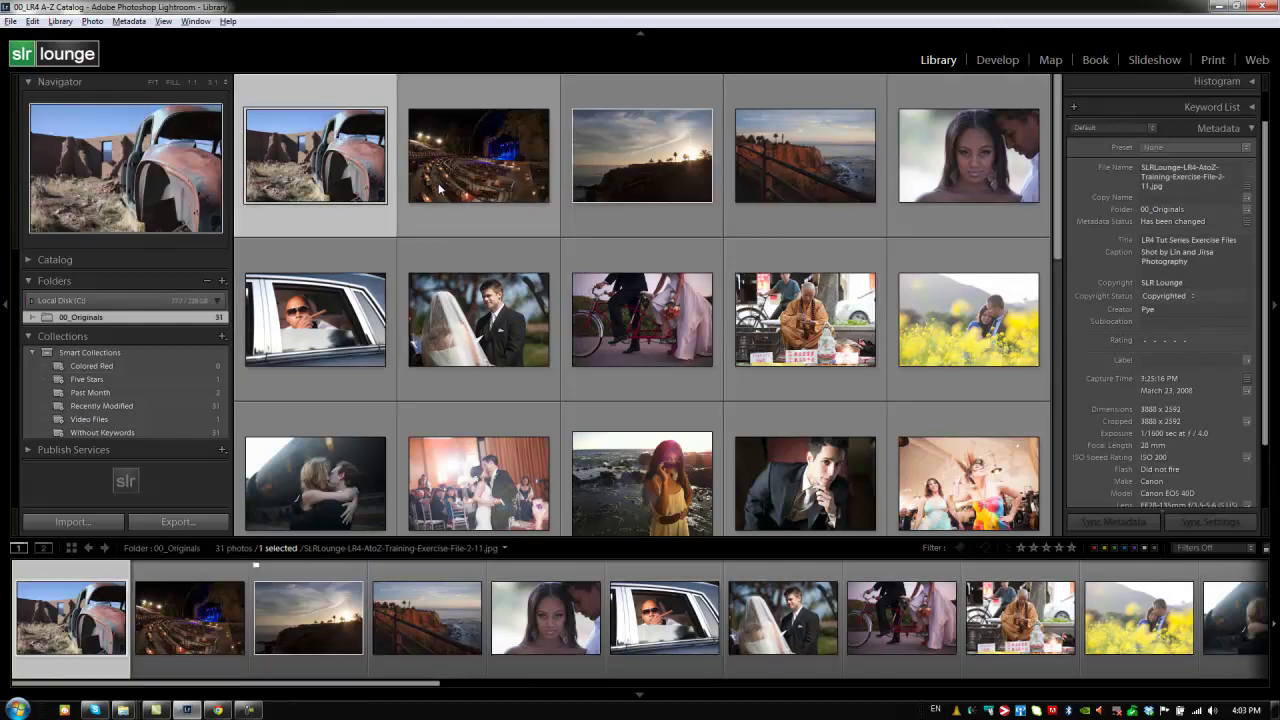
key("ctrl+a")
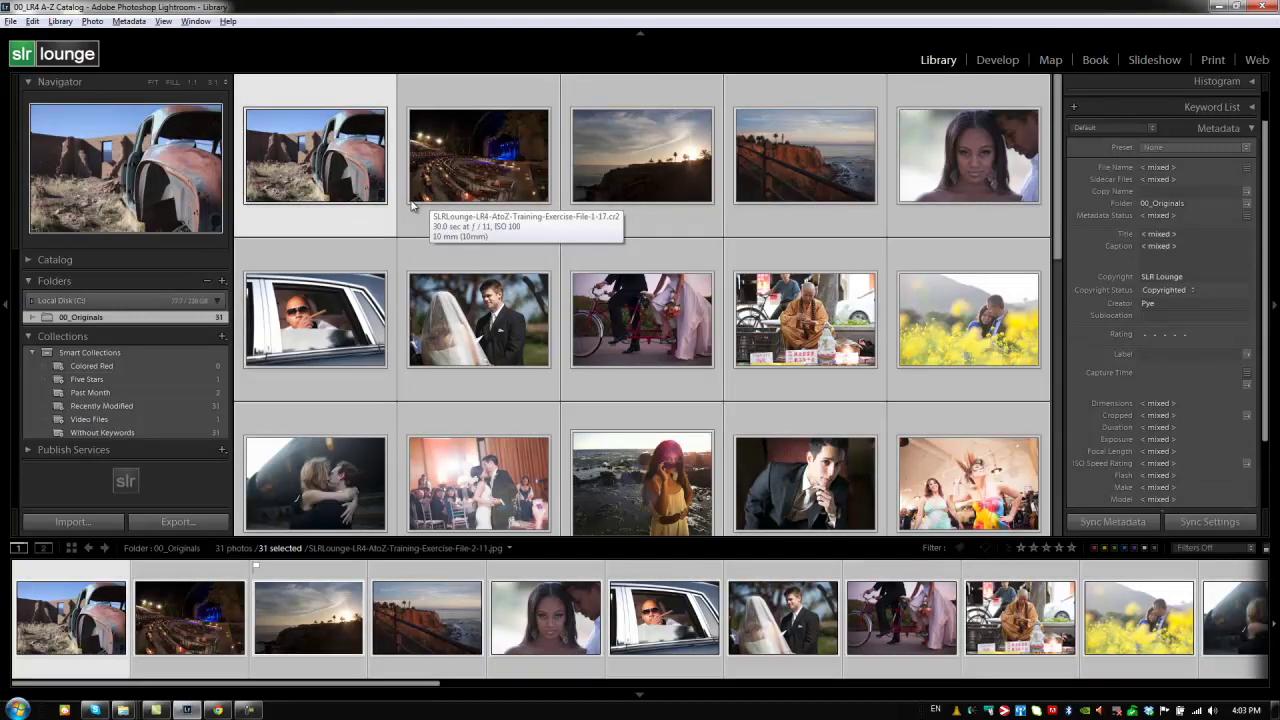
left_click(1086, 527)
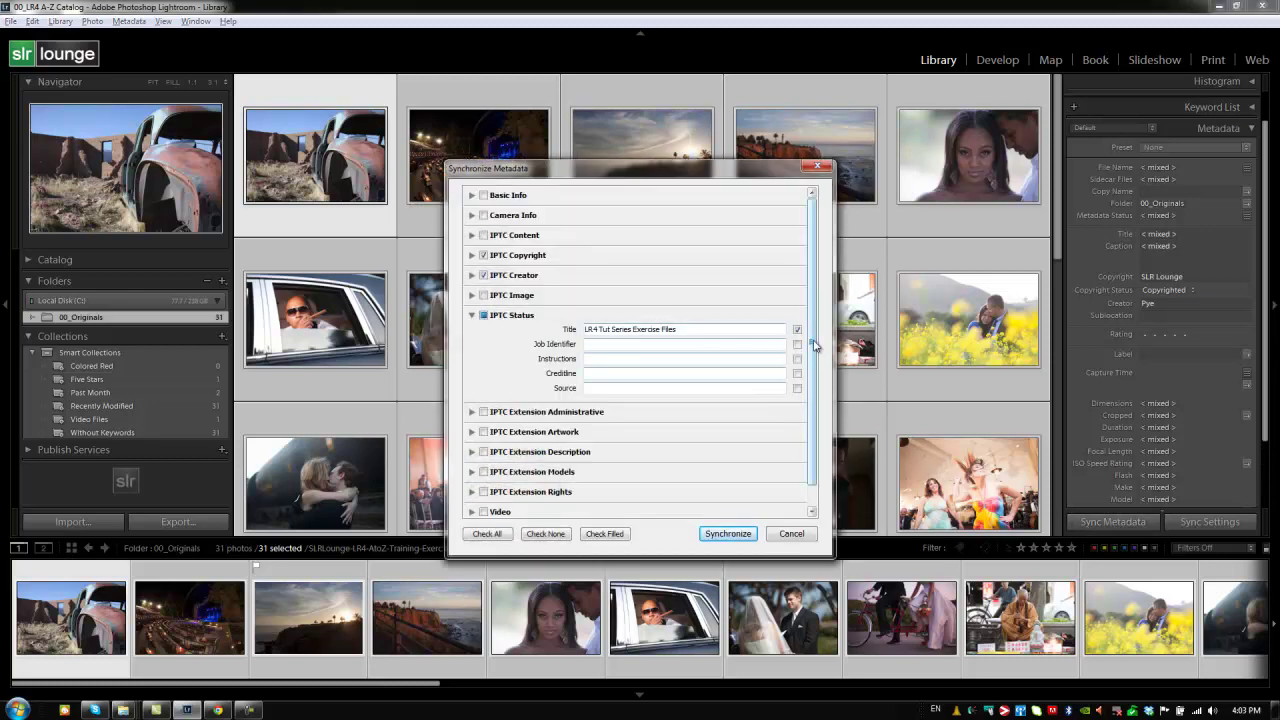
left_click(728, 533)
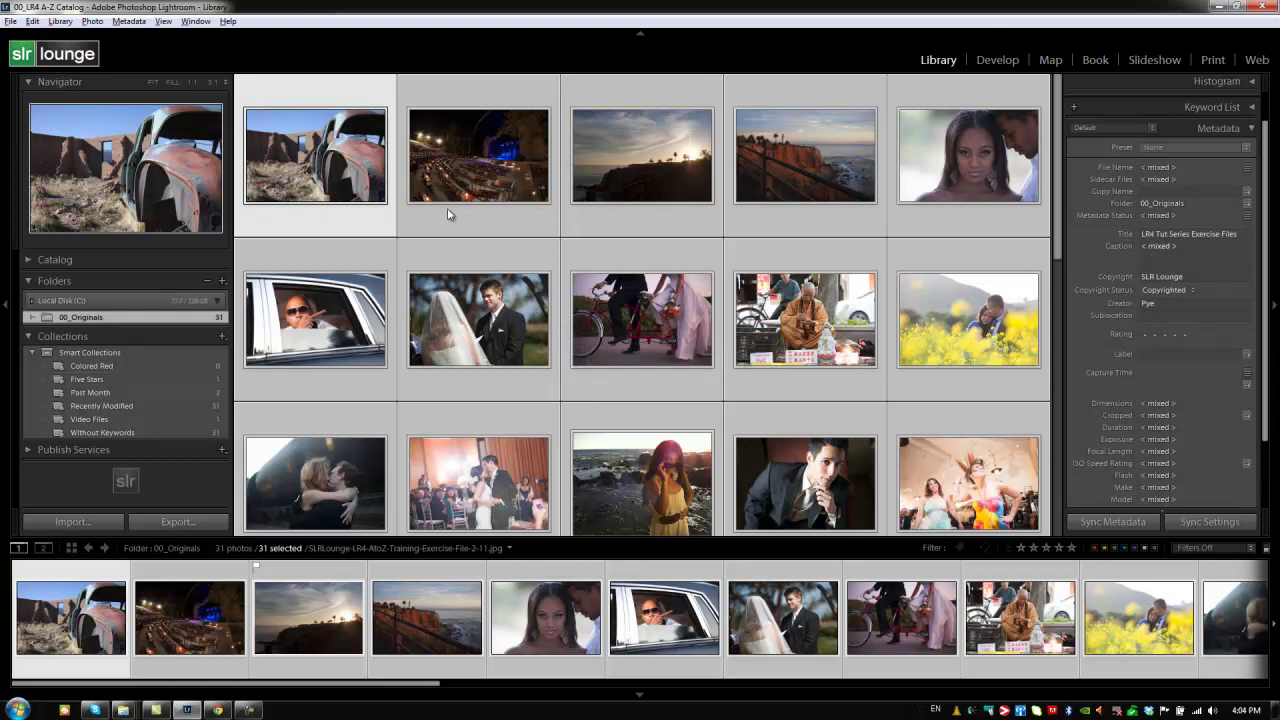
key("ctrl+d")
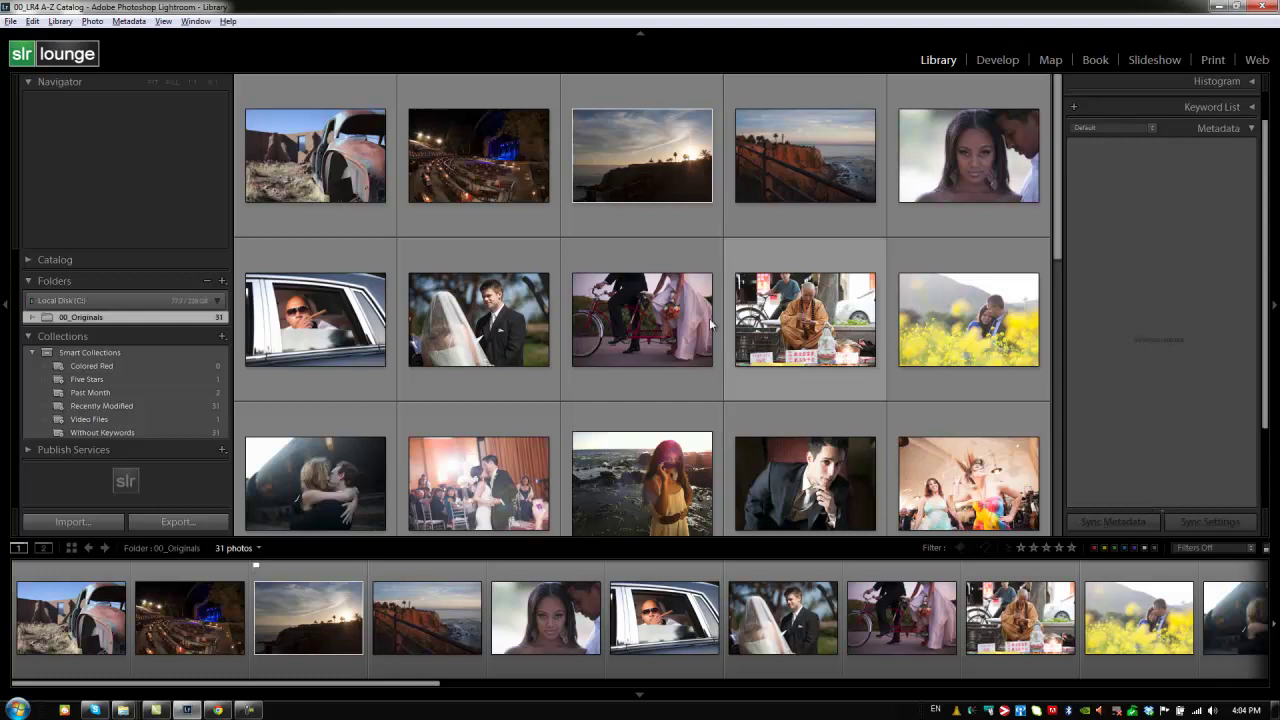
left_click(320, 165)
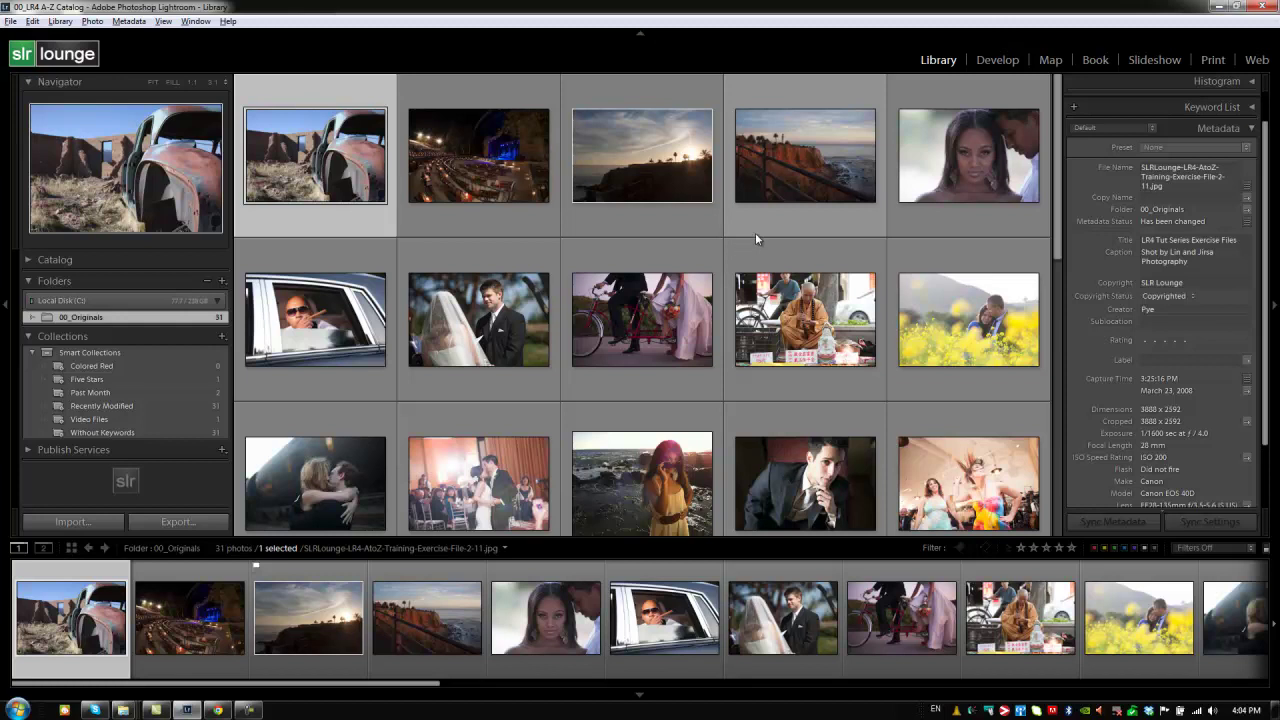
left_click(948, 184, "shift")
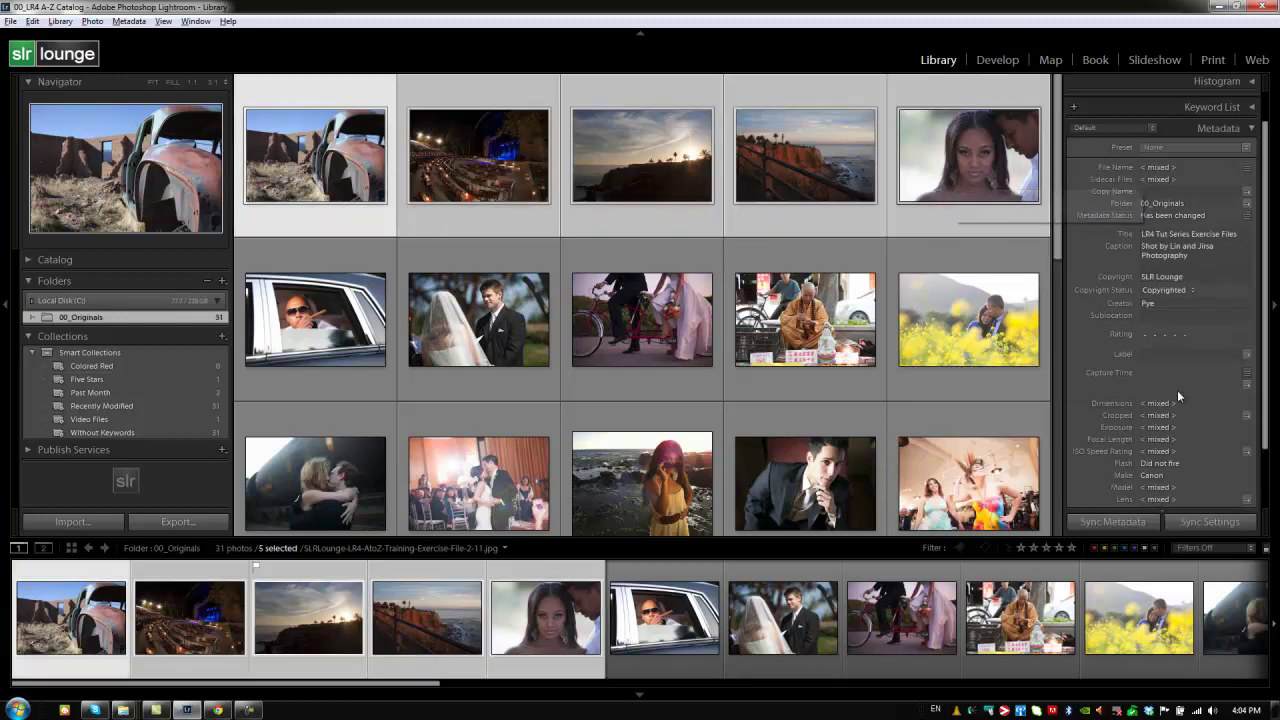
left_click(1208, 522)
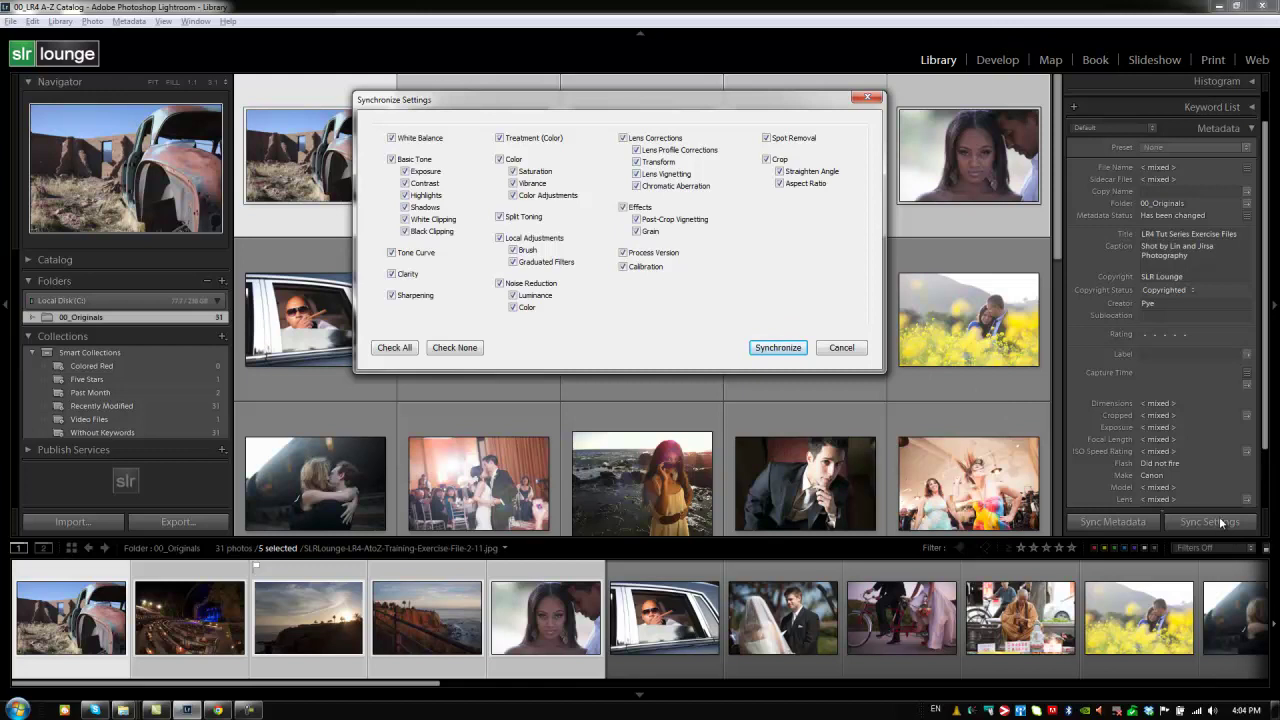
left_click(841, 348)
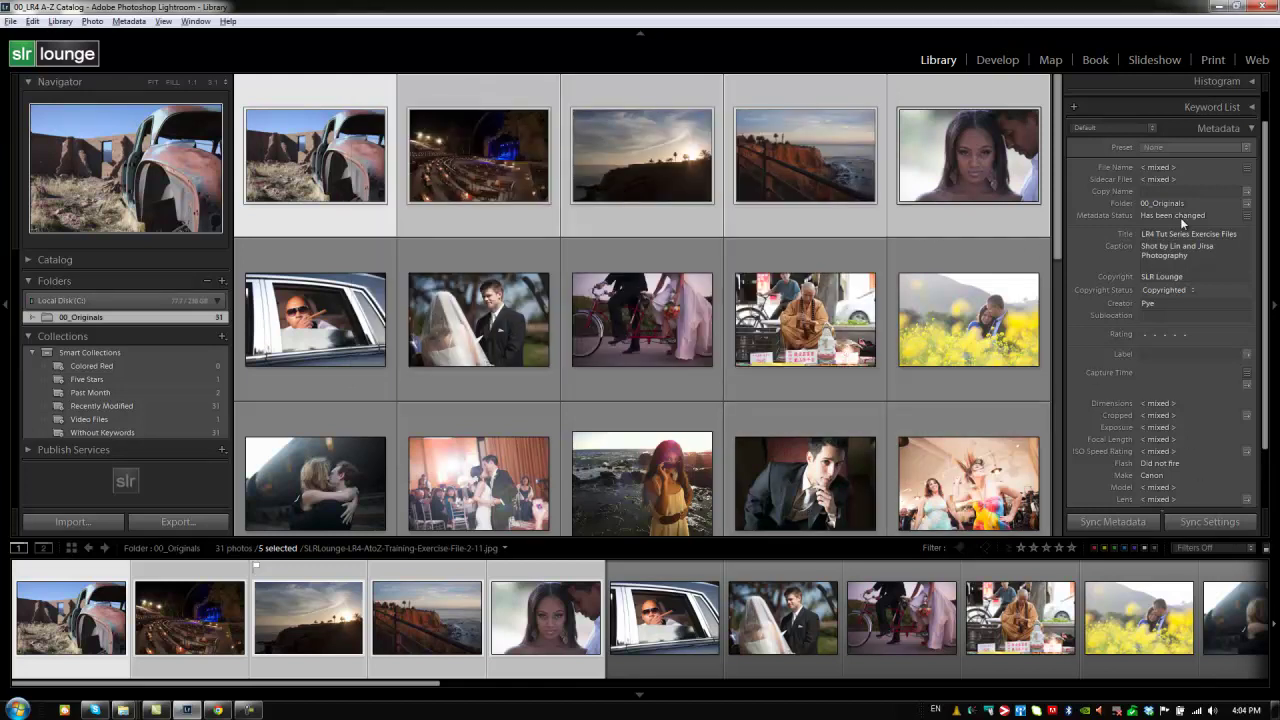
Swap the Metadata panel for Comments, view Facebook's Wall Photos collection, then return to 00_Originals
left_click(1223, 131)
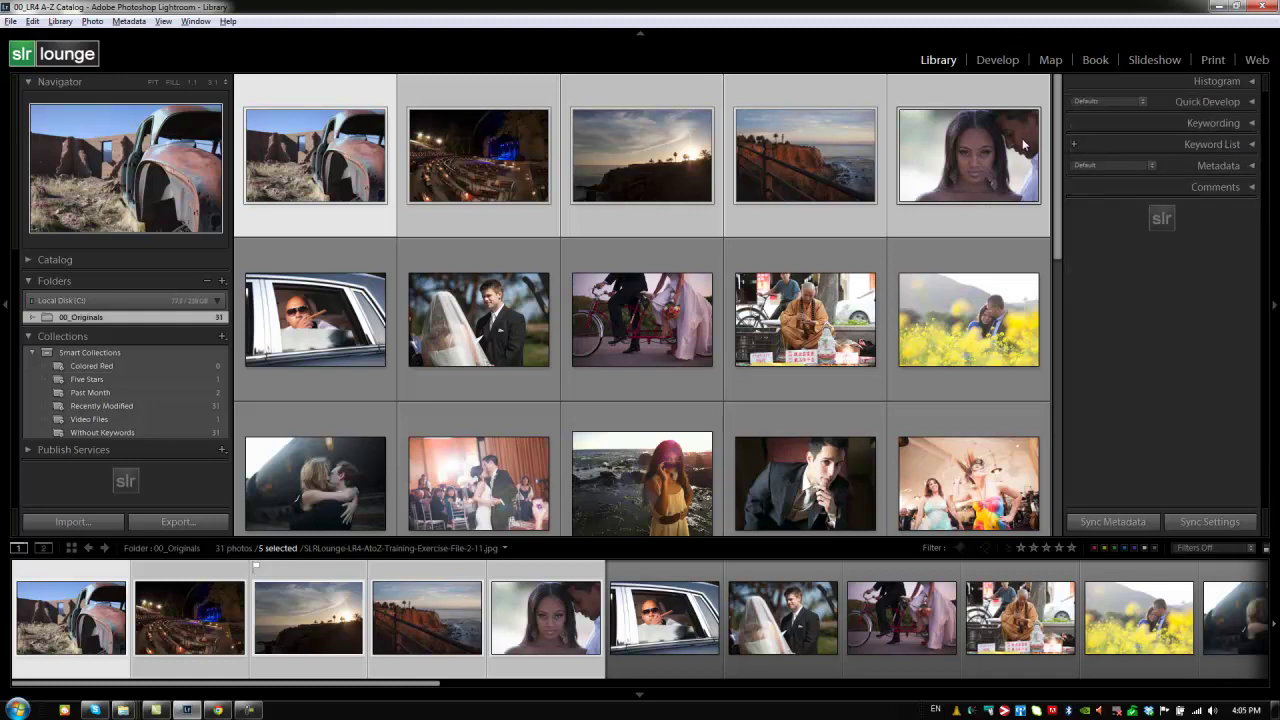
key("ctrl+5")
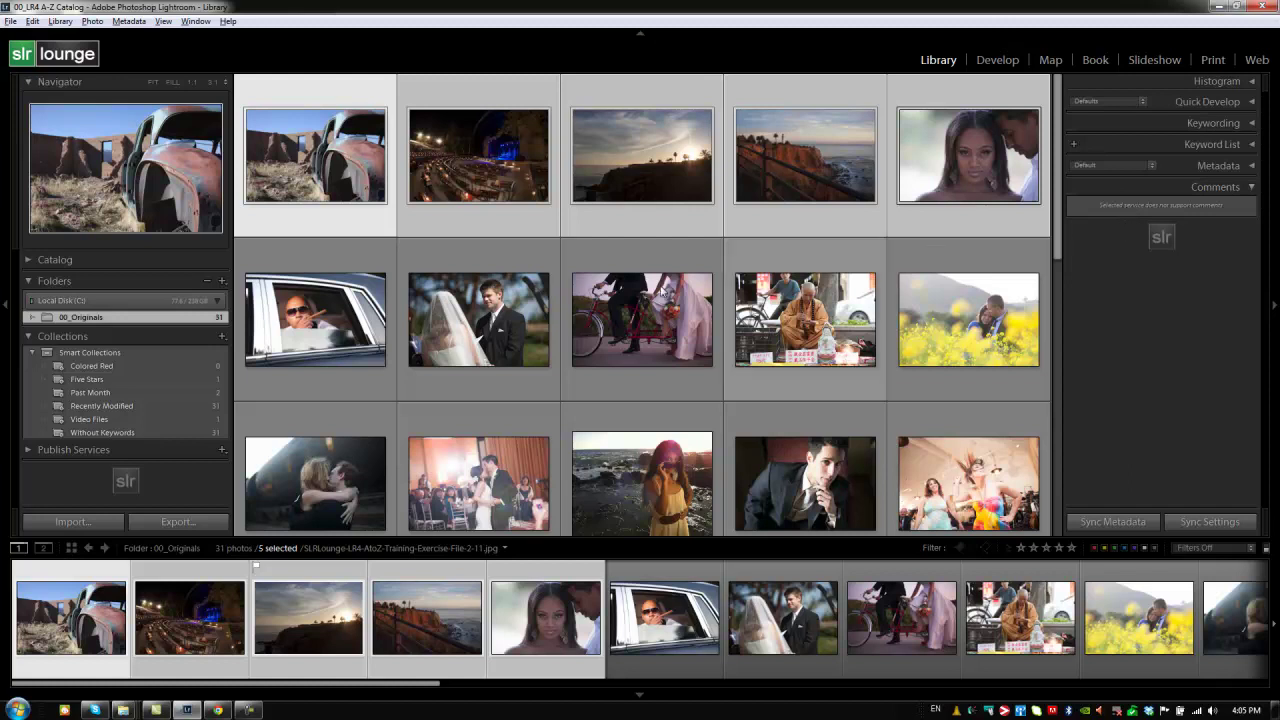
left_click(86, 449)
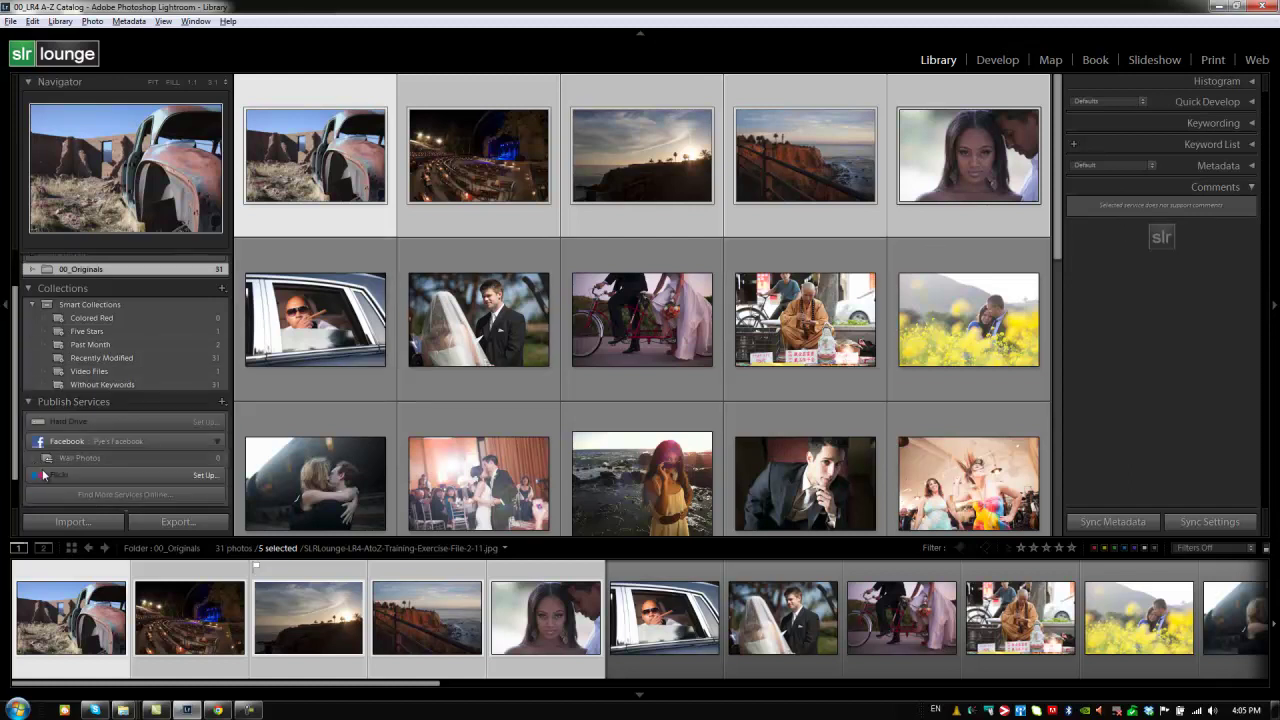
left_click(120, 457)
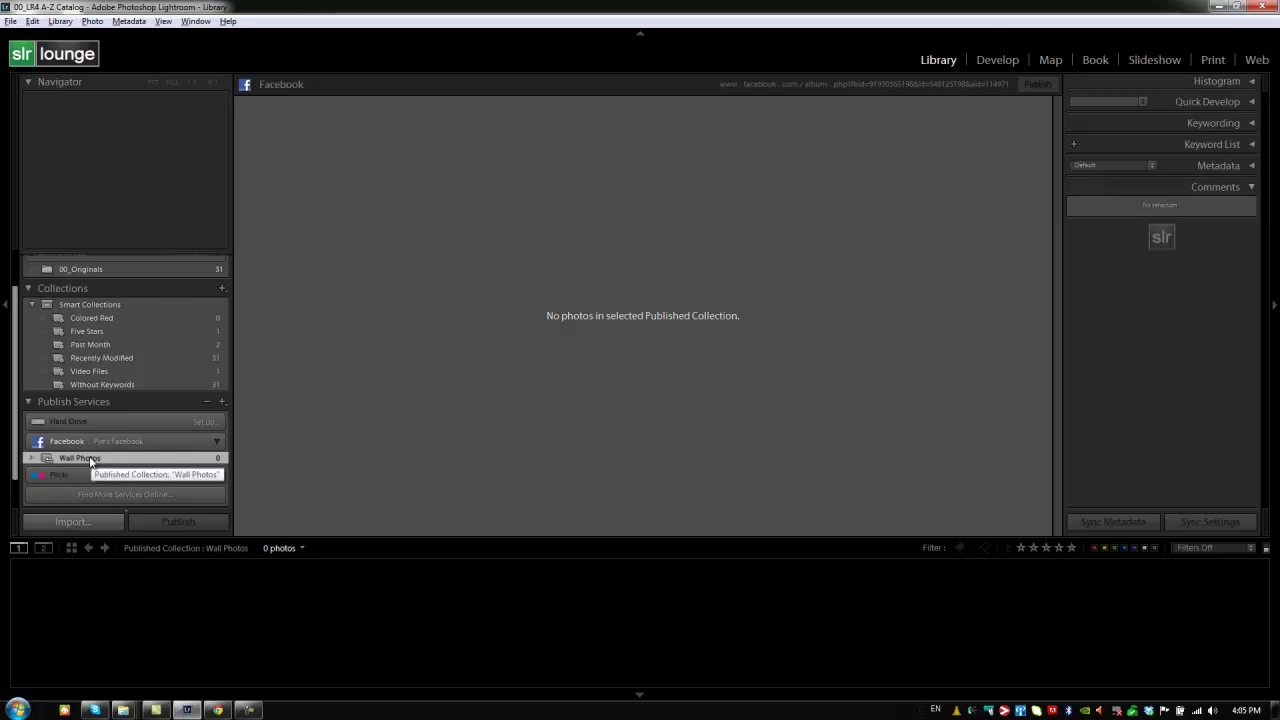
left_click(125, 270)
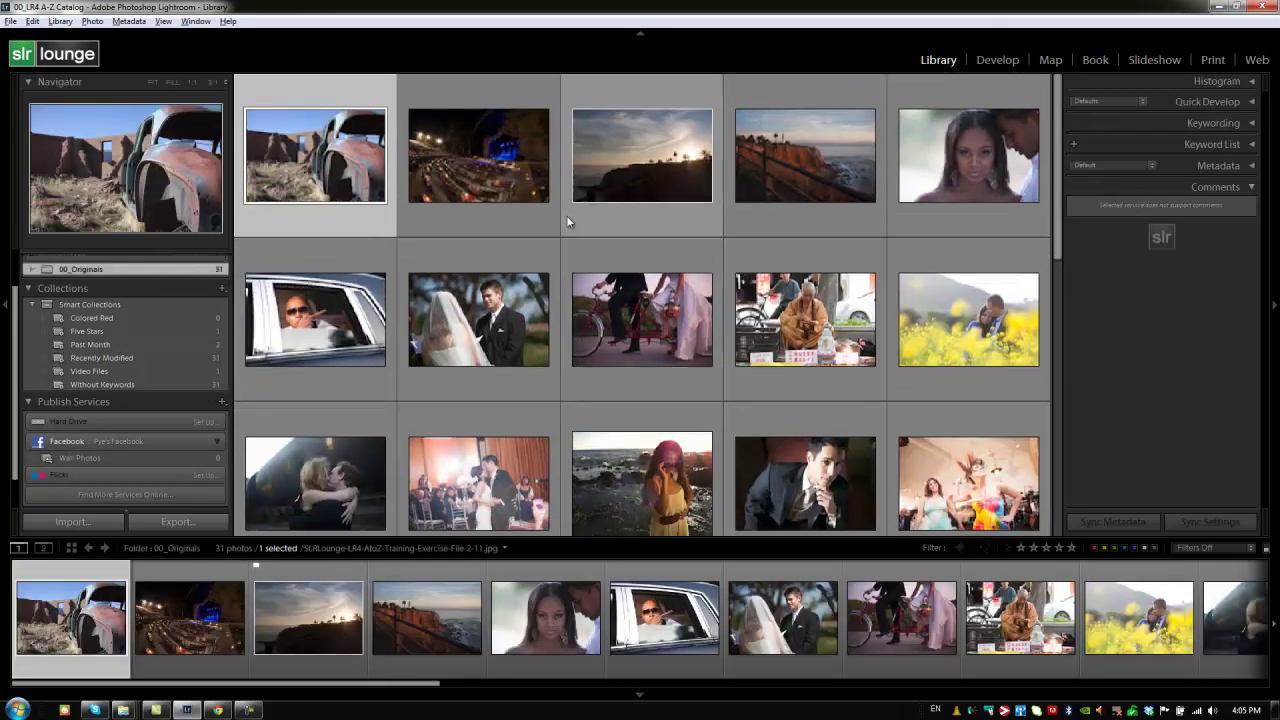